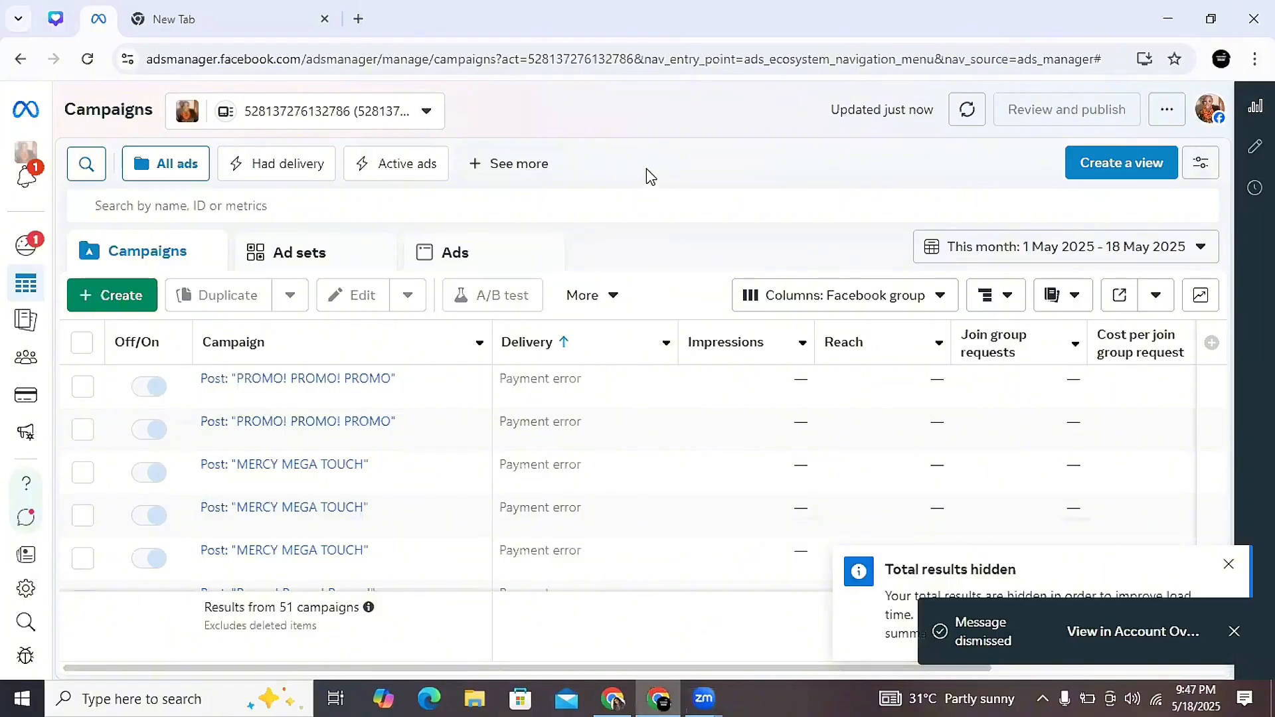
Open the ad accounts section of the business settings and start creating a new ad account.
mouse_move(60, 510)
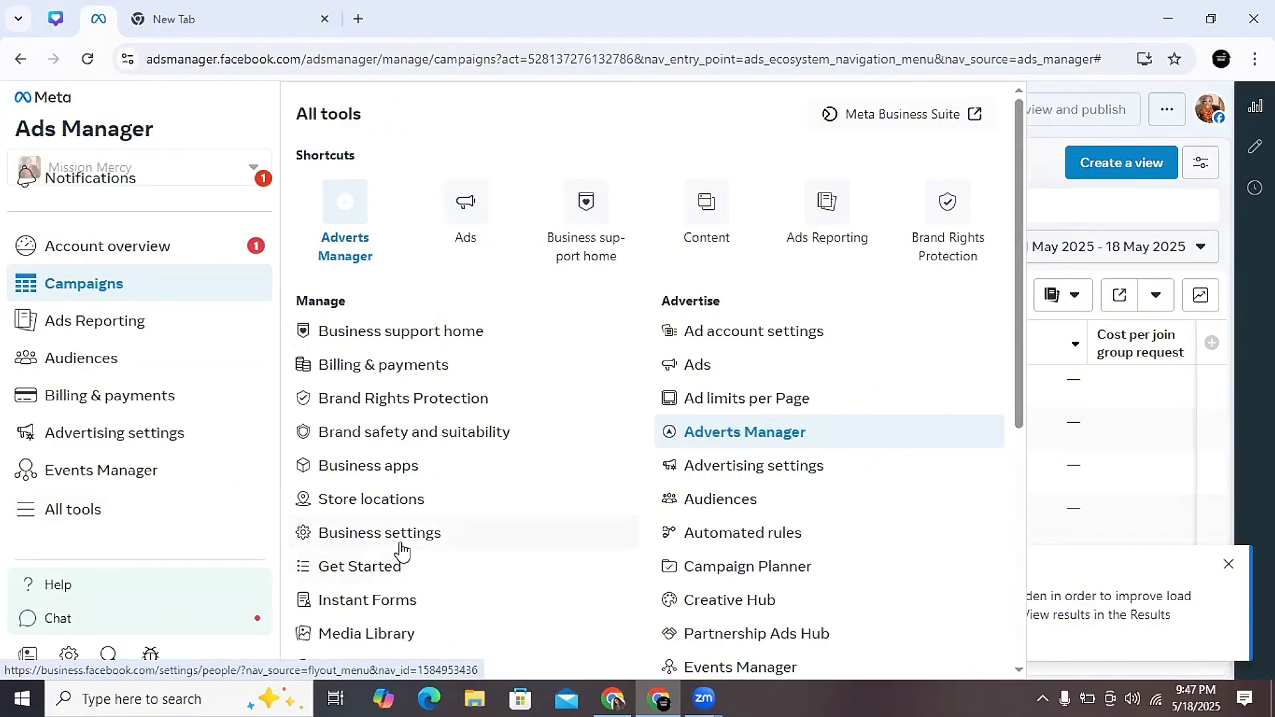
click(379, 542)
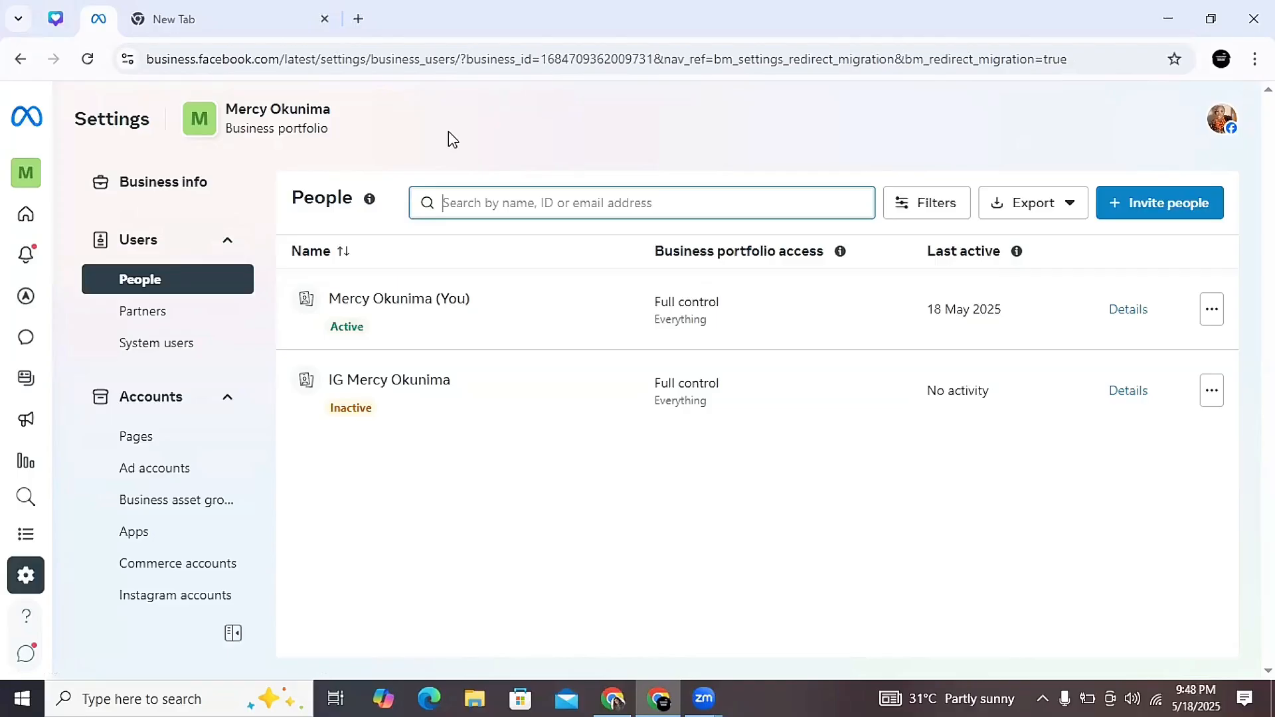
click(172, 476)
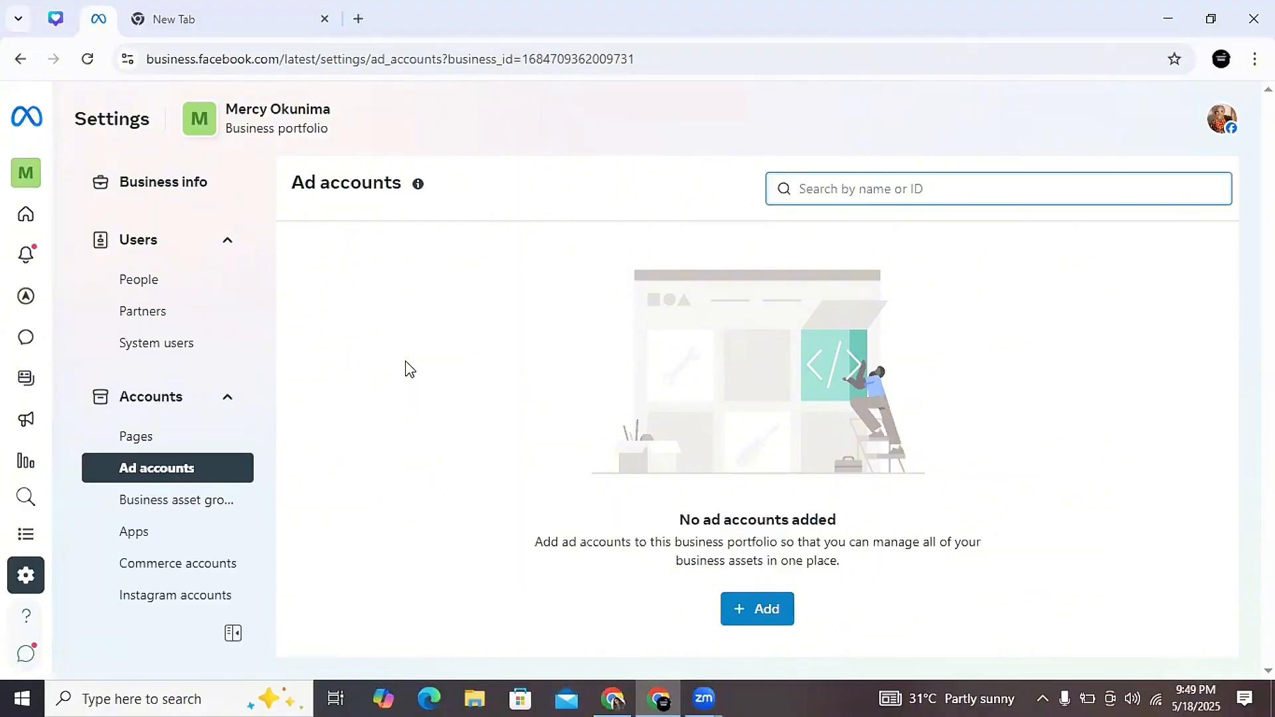
click(764, 610)
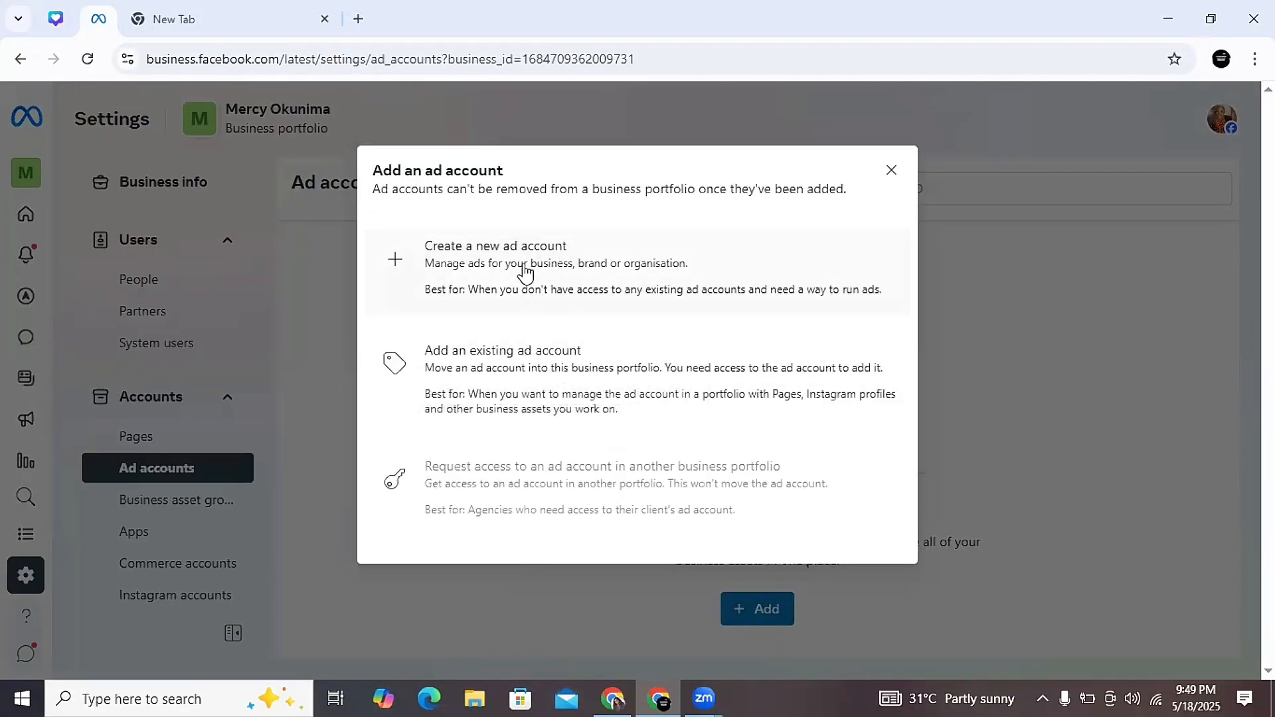
click(497, 264)
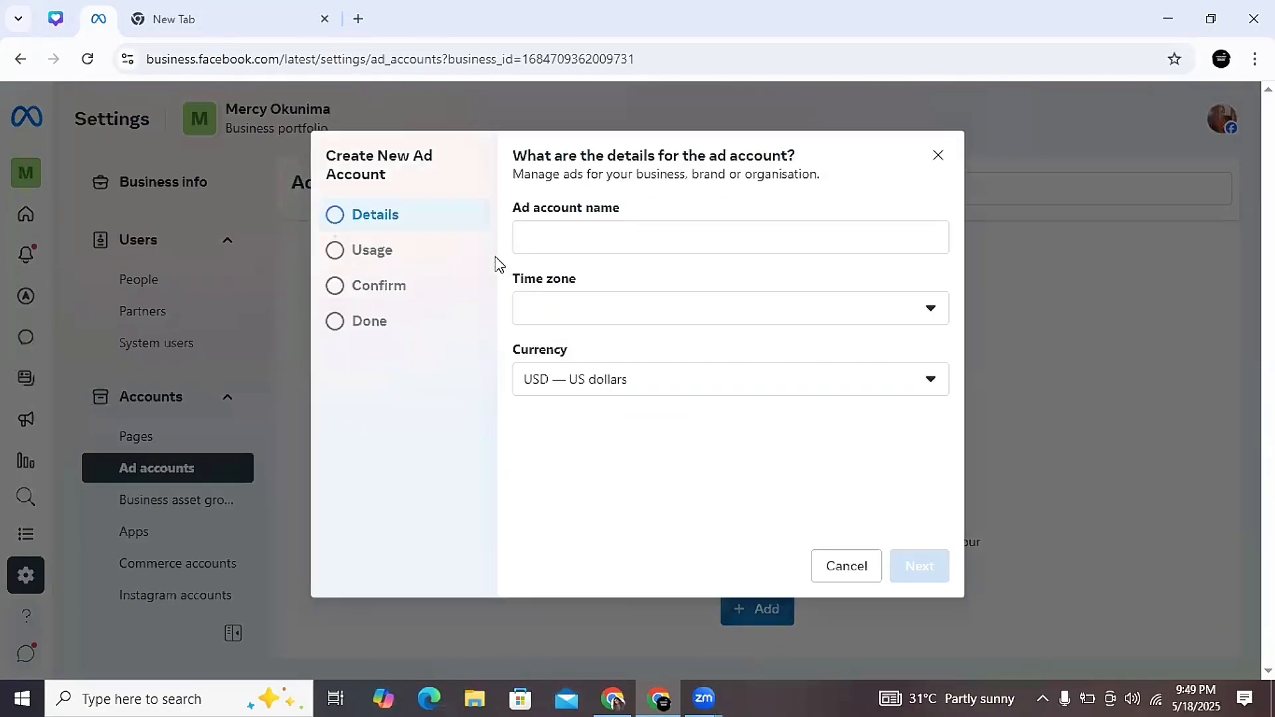
Name the ad account "My Naira Ads acc" and set its time zone to (GMT+01:00) Africa/Lagos.
click(627, 228)
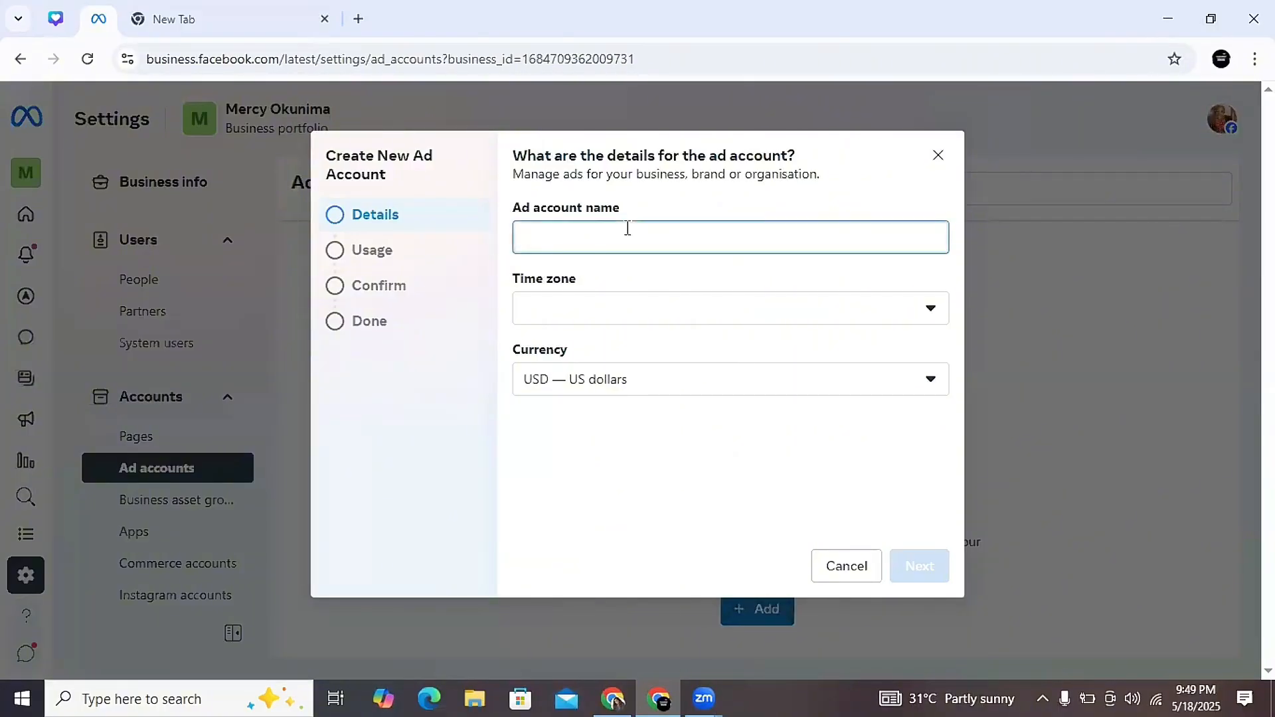
text(My Naira Ads acc)
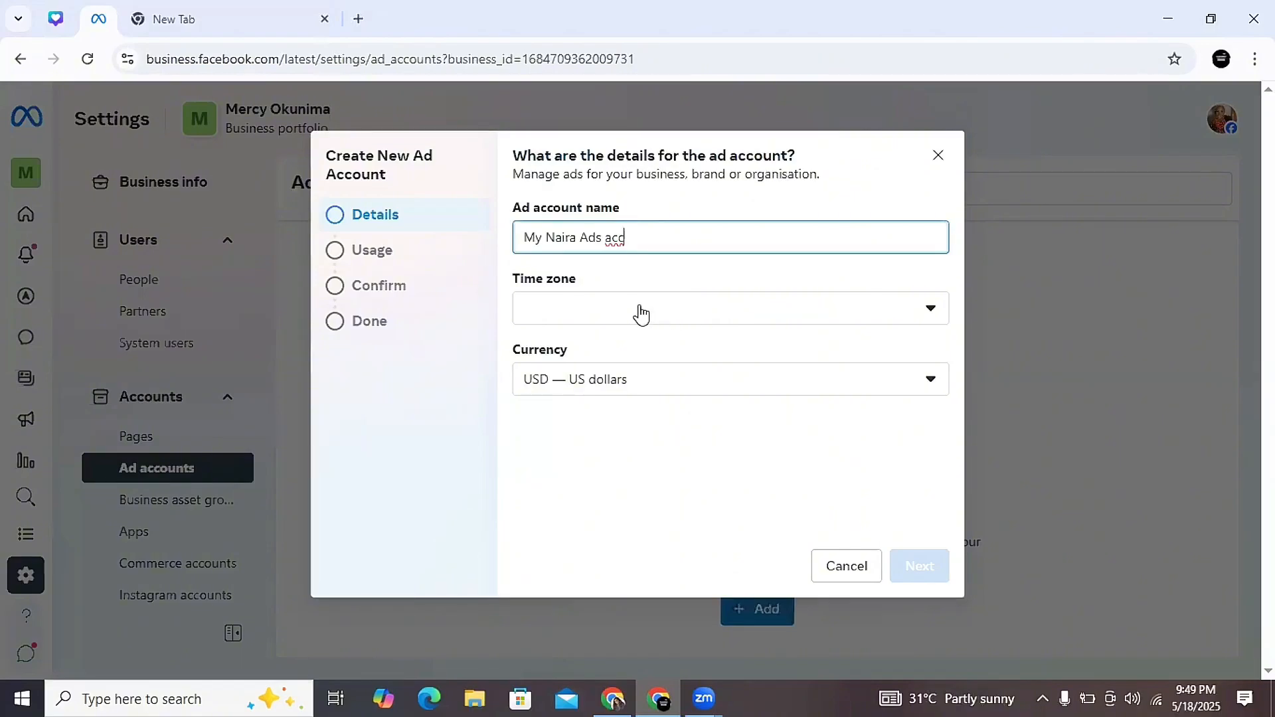
click(639, 313)
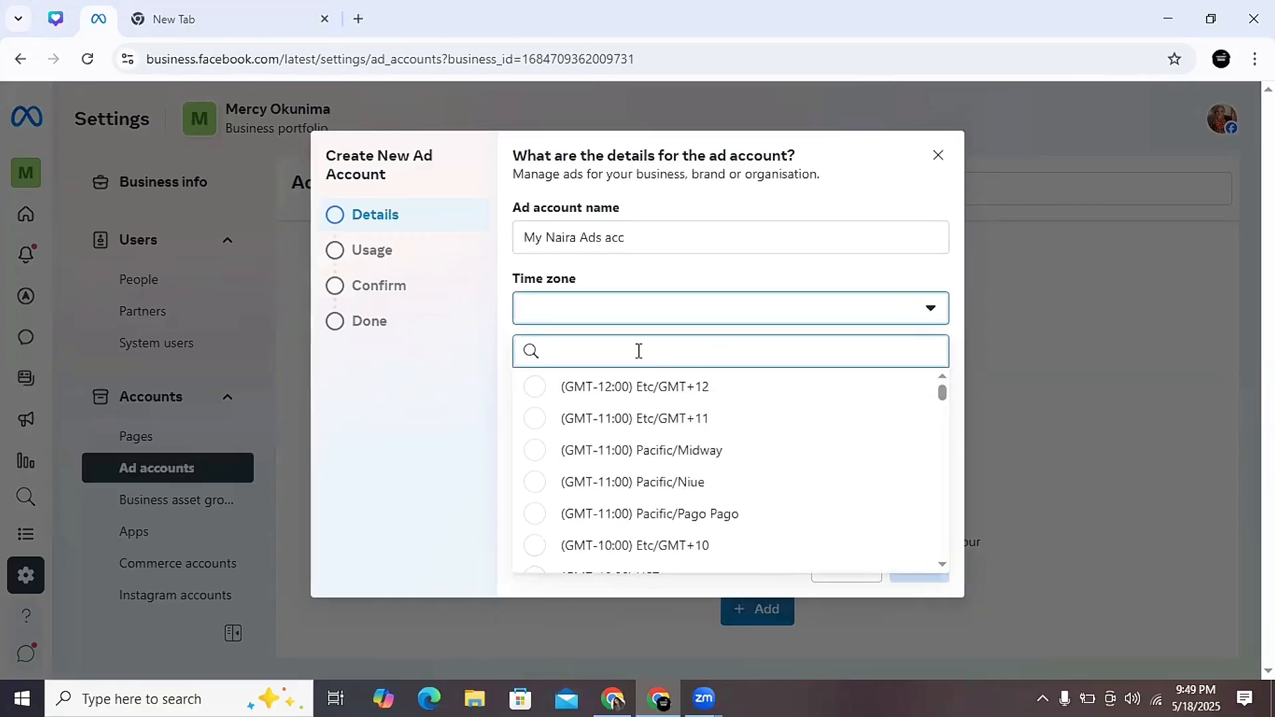
text(Lagos)
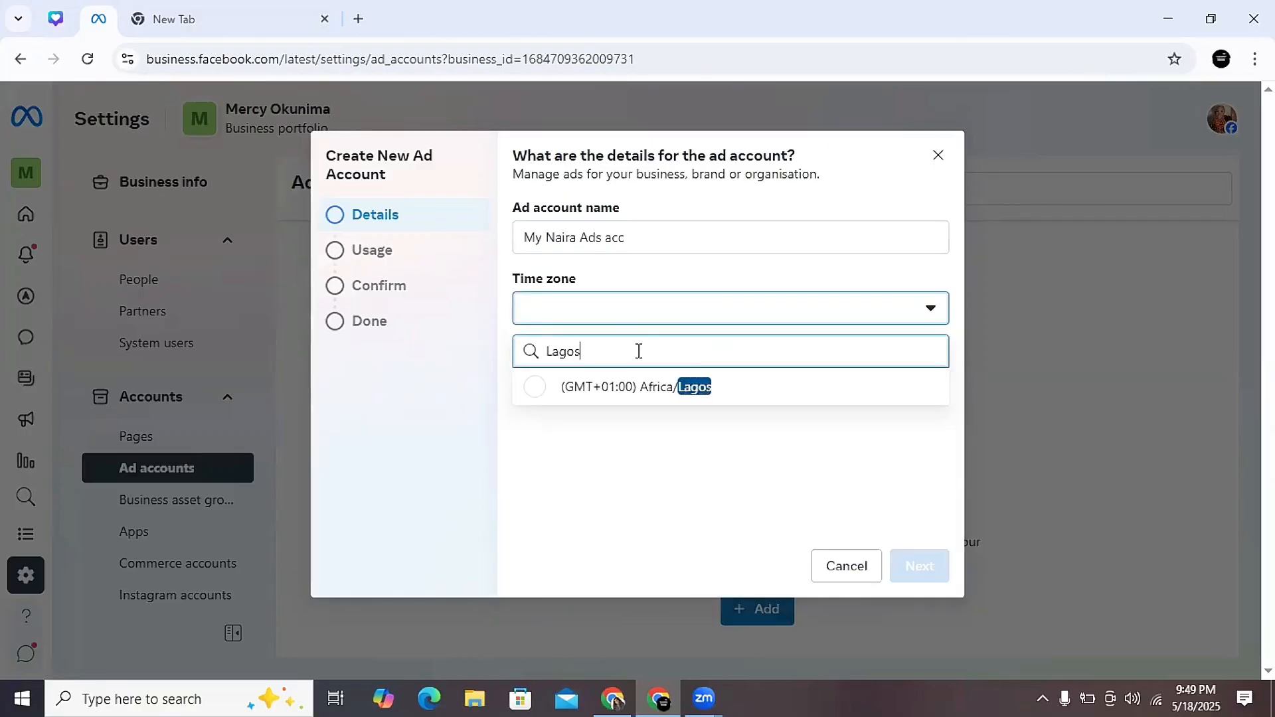
click(651, 391)
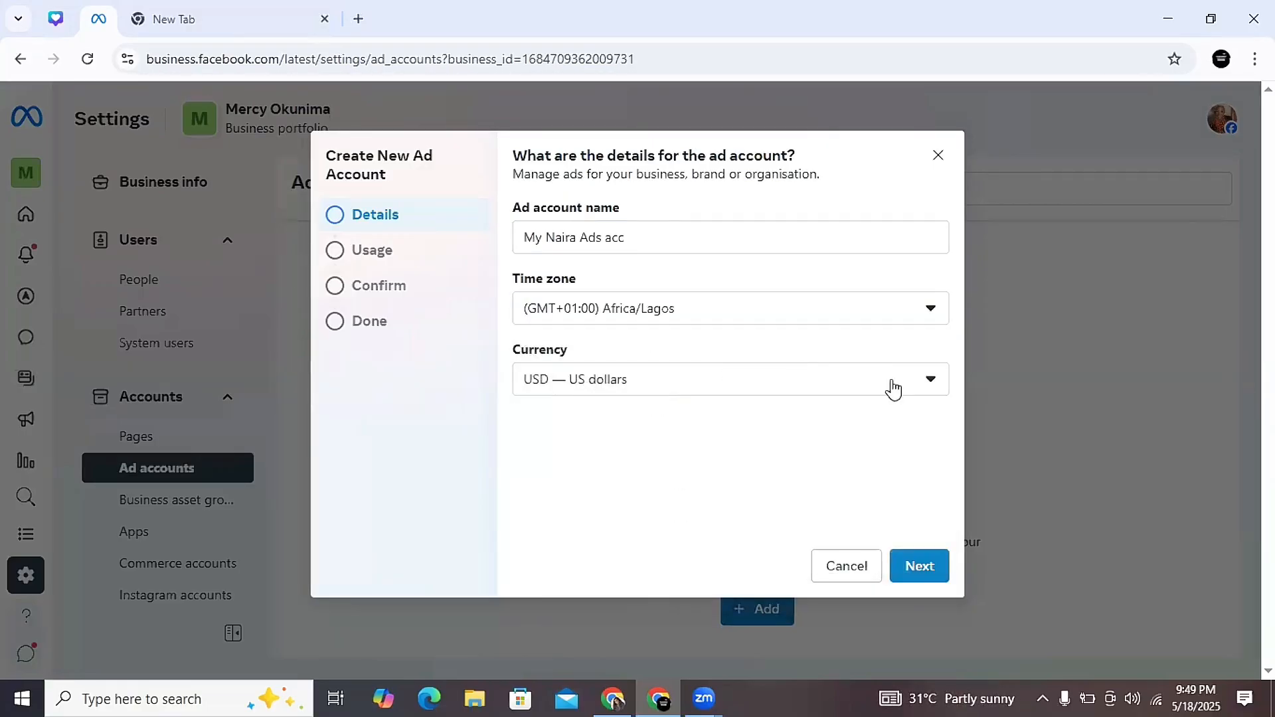
Set the ad account's currency to NGN — Nigerian Naira and accept the account details.
click(707, 392)
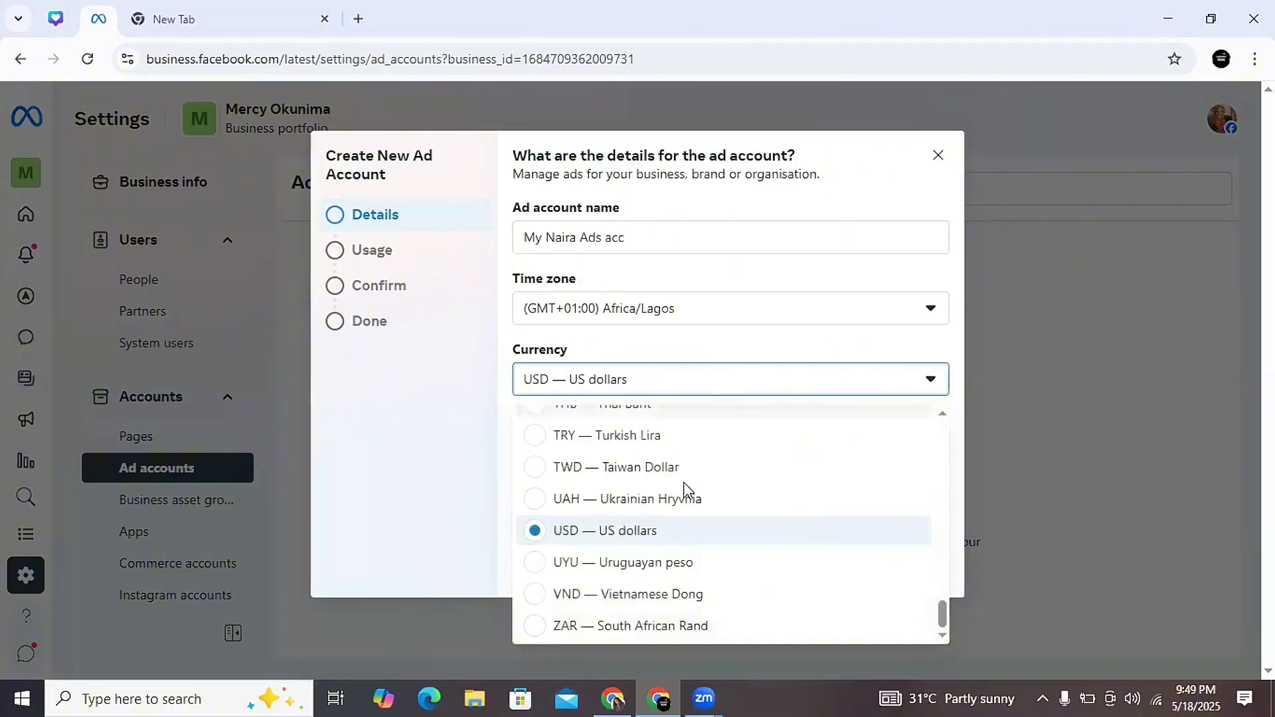
drag(943, 606, 937, 554)
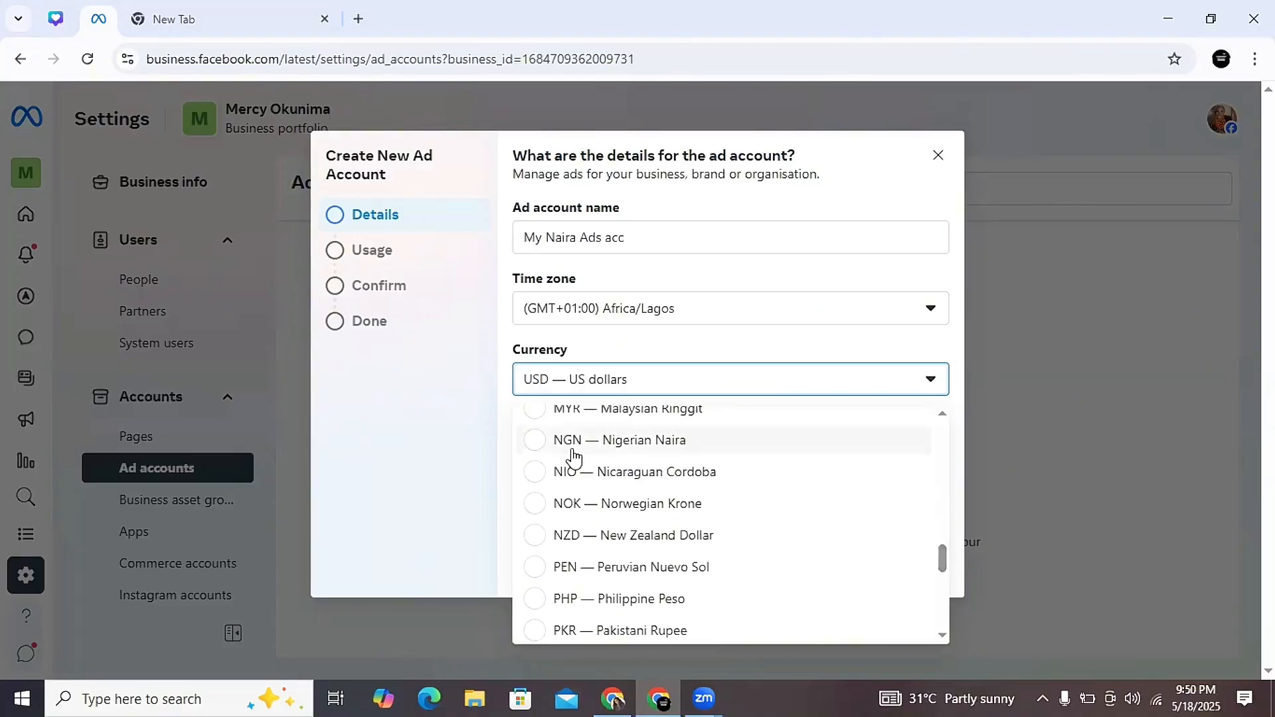
click(564, 449)
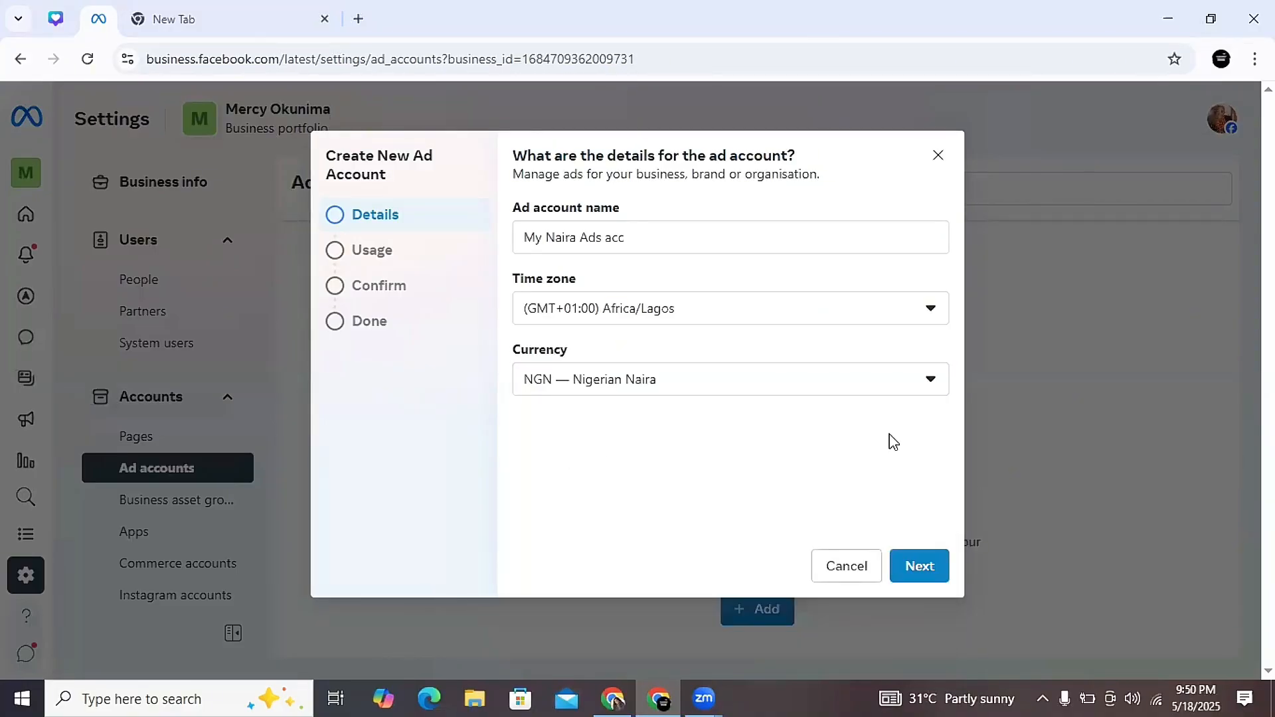
click(919, 572)
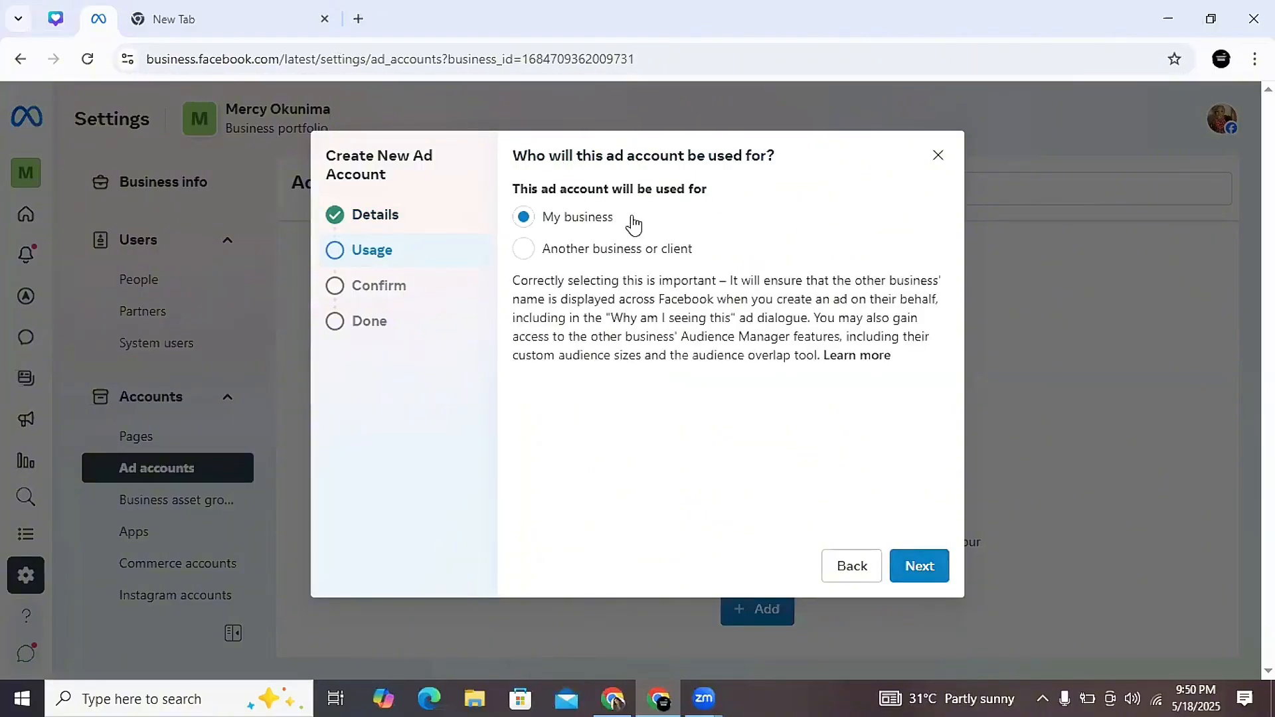
Keep the usage as My business, agree to the Meta terms and advertising policies, and create the ad account.
click(917, 566)
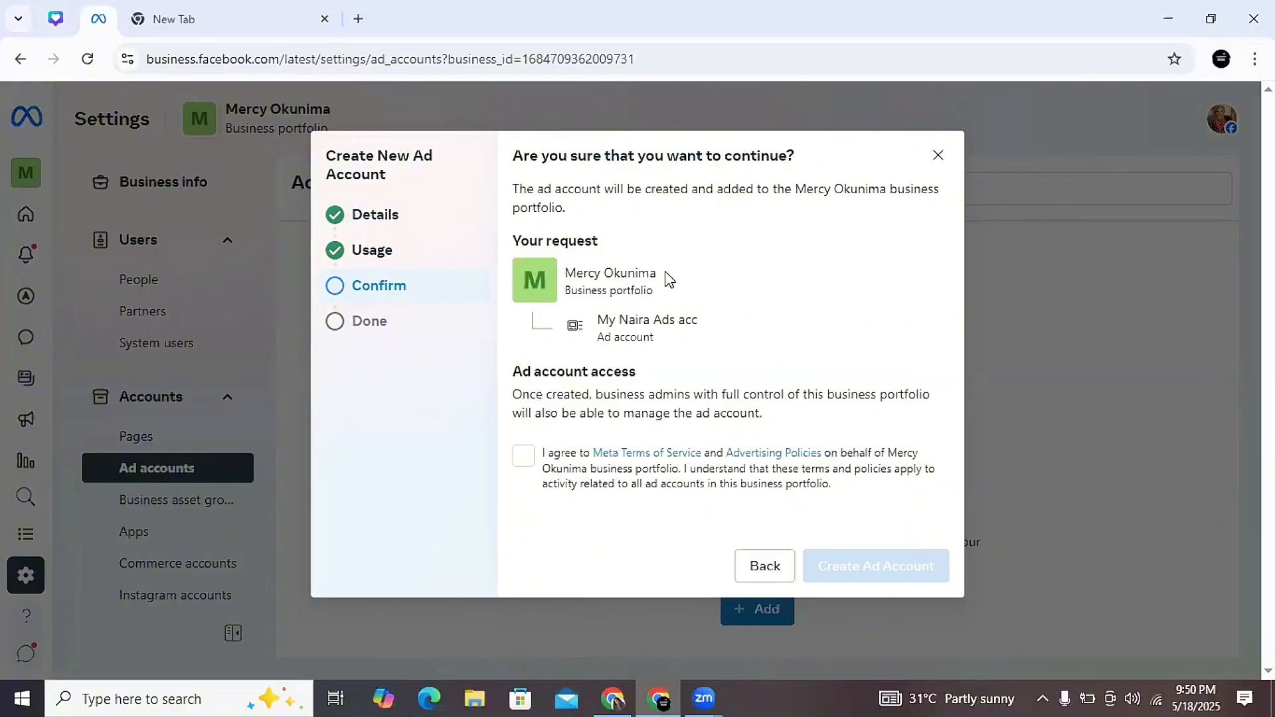
click(523, 458)
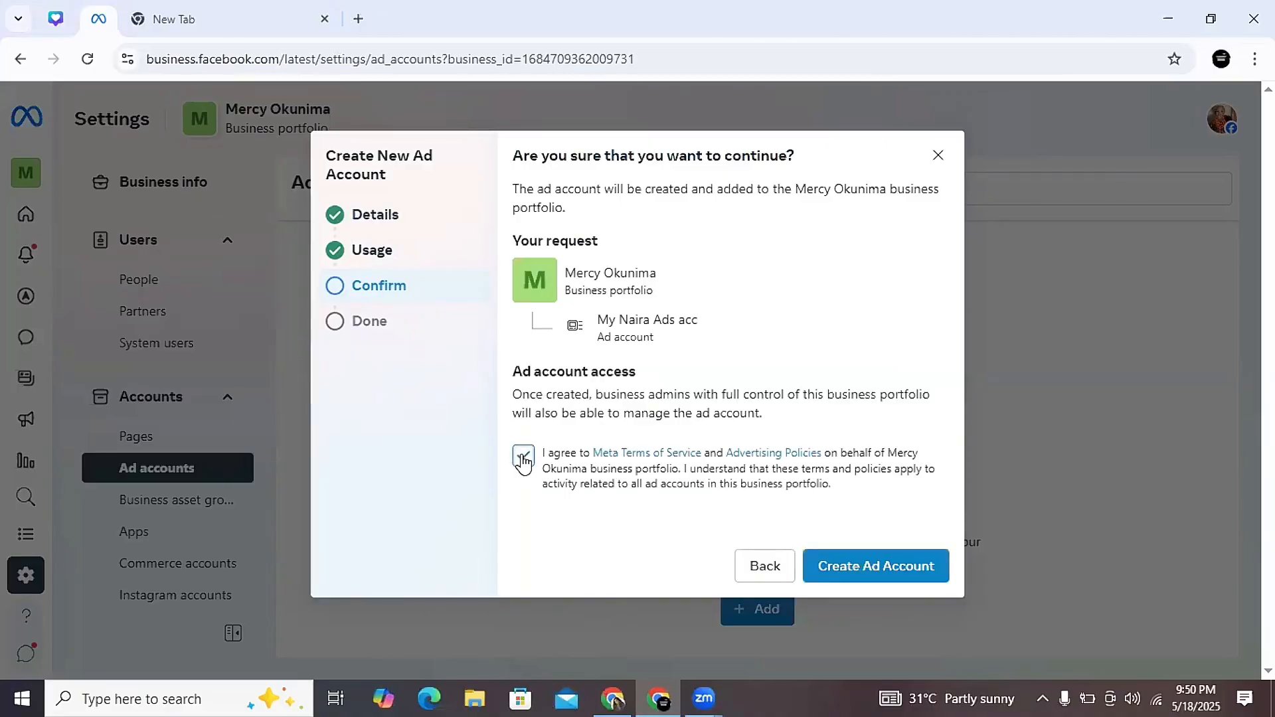
click(881, 564)
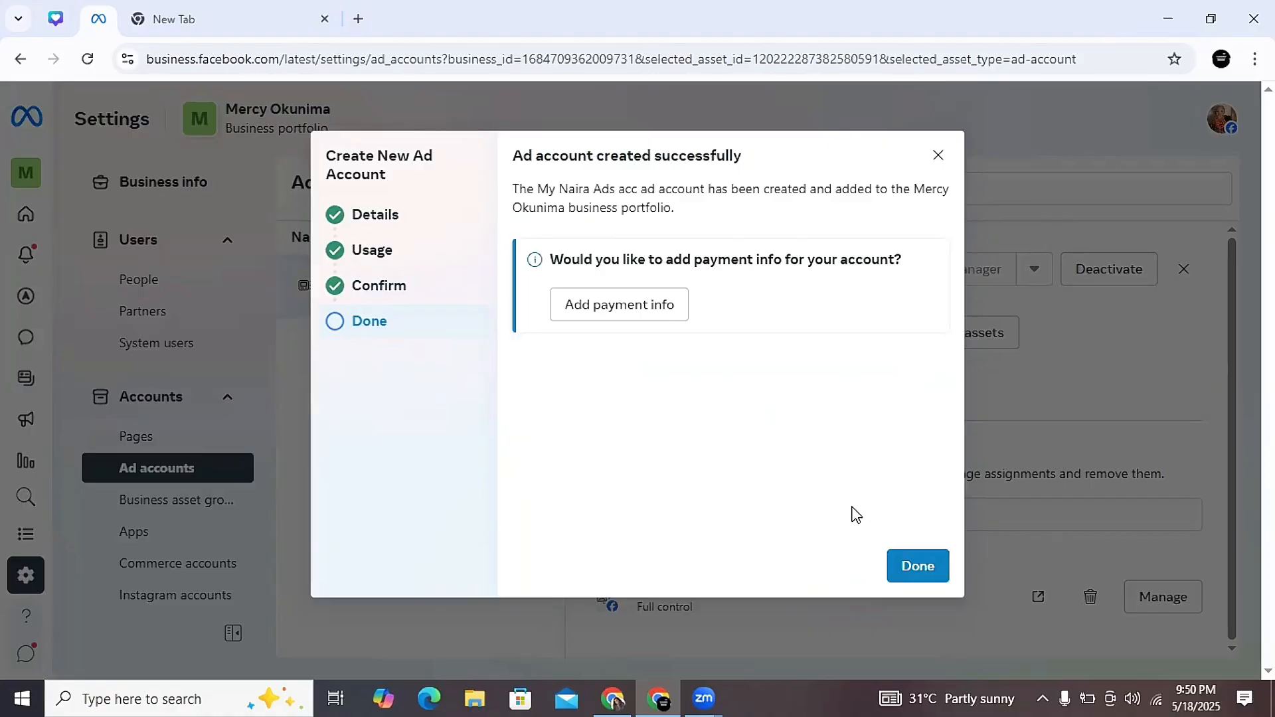
Review the new account's payment setup for Nigeria and Nigerian Naira up to the card details form, and close it without saving a card.
click(645, 303)
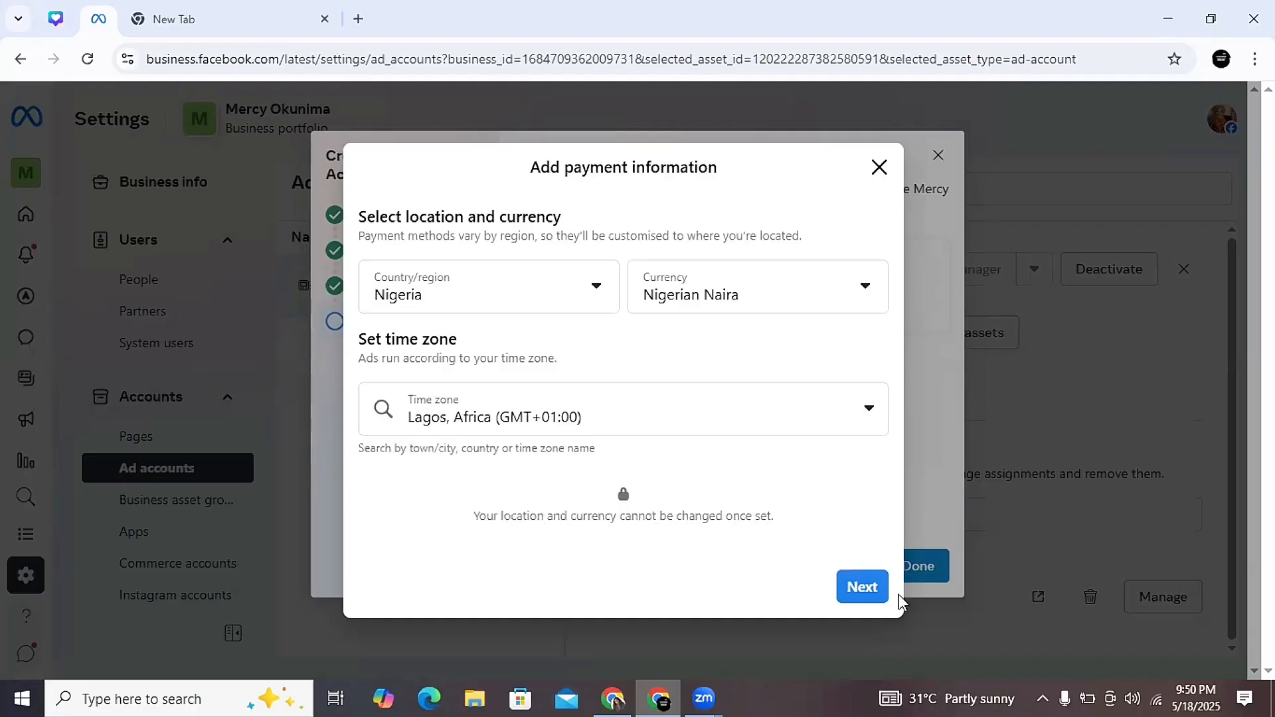
click(864, 587)
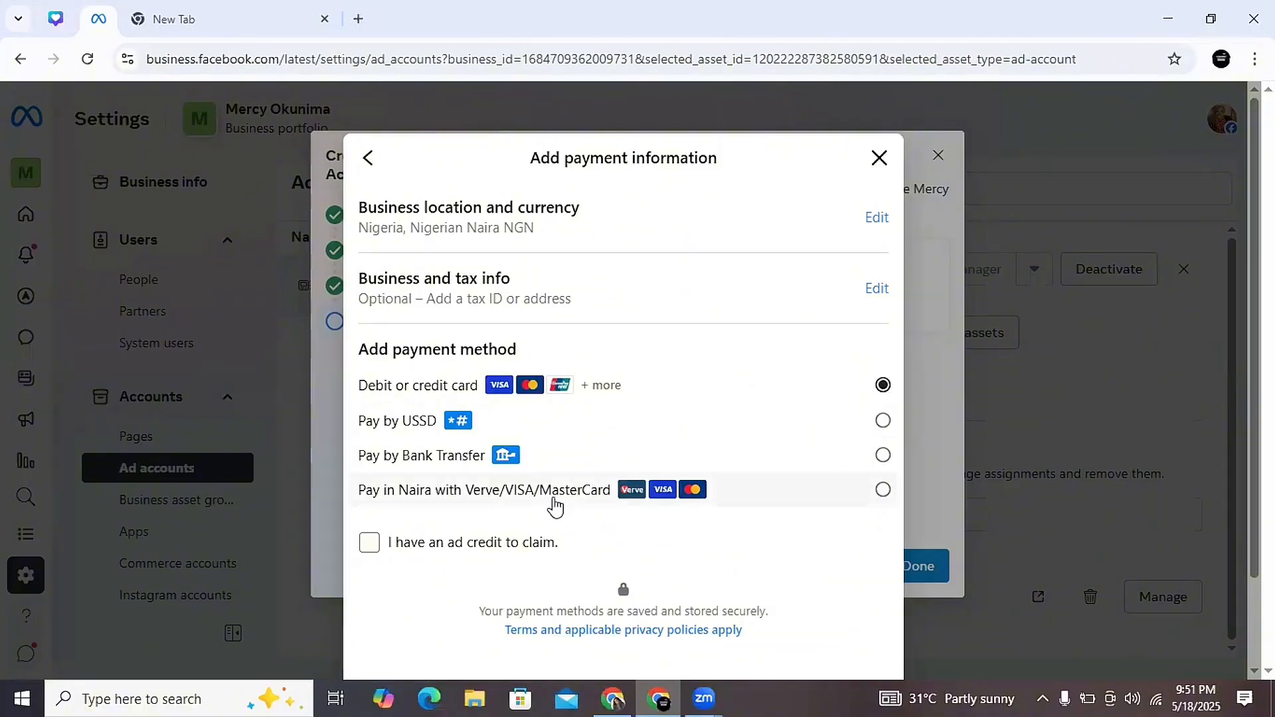
scroll(852, 602, down, 2)
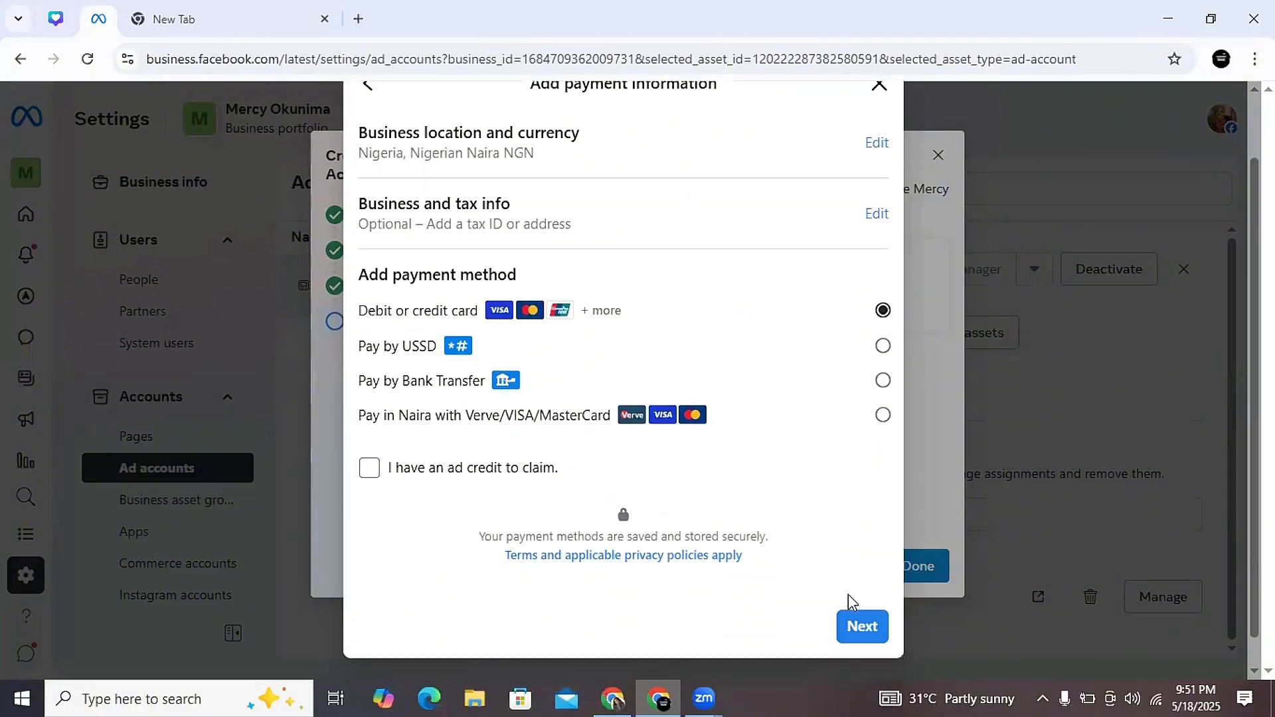
click(846, 602)
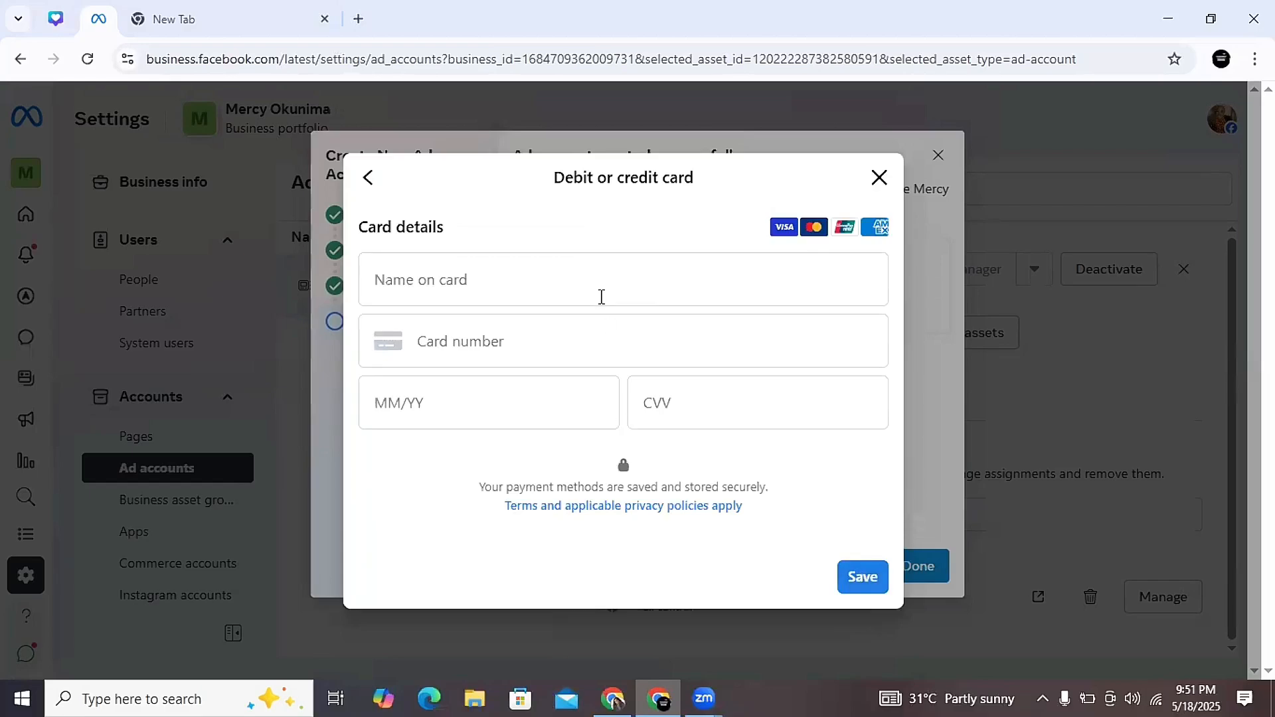
click(601, 297)
click(879, 178)
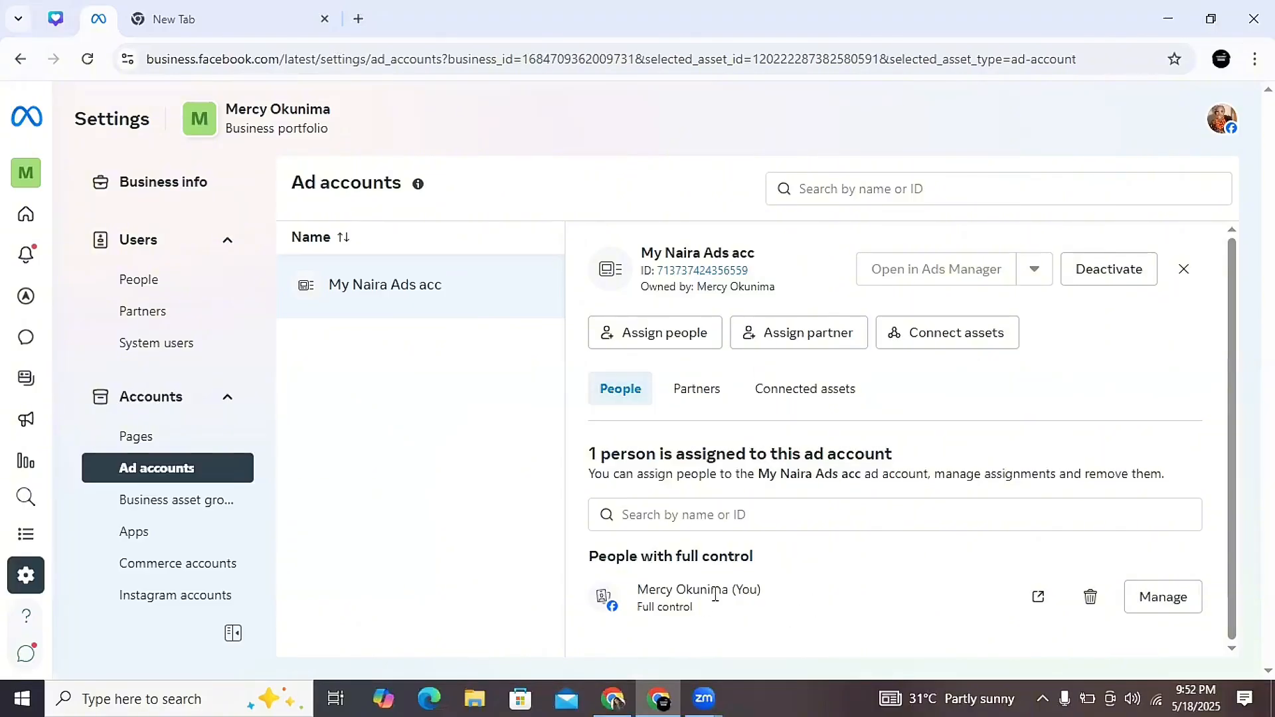
Assign the portfolio owner to the My Naira Ads acc ad account with the full-control permission Manage ad accounts.
click(655, 334)
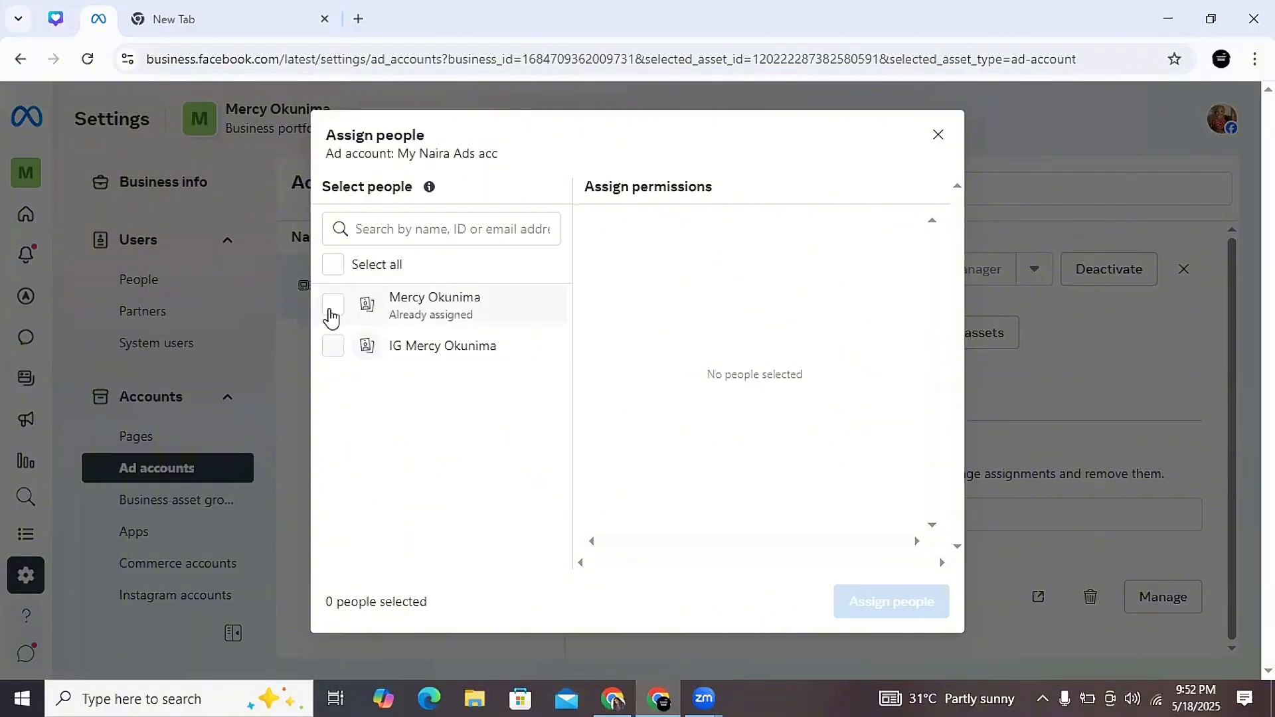
click(331, 307)
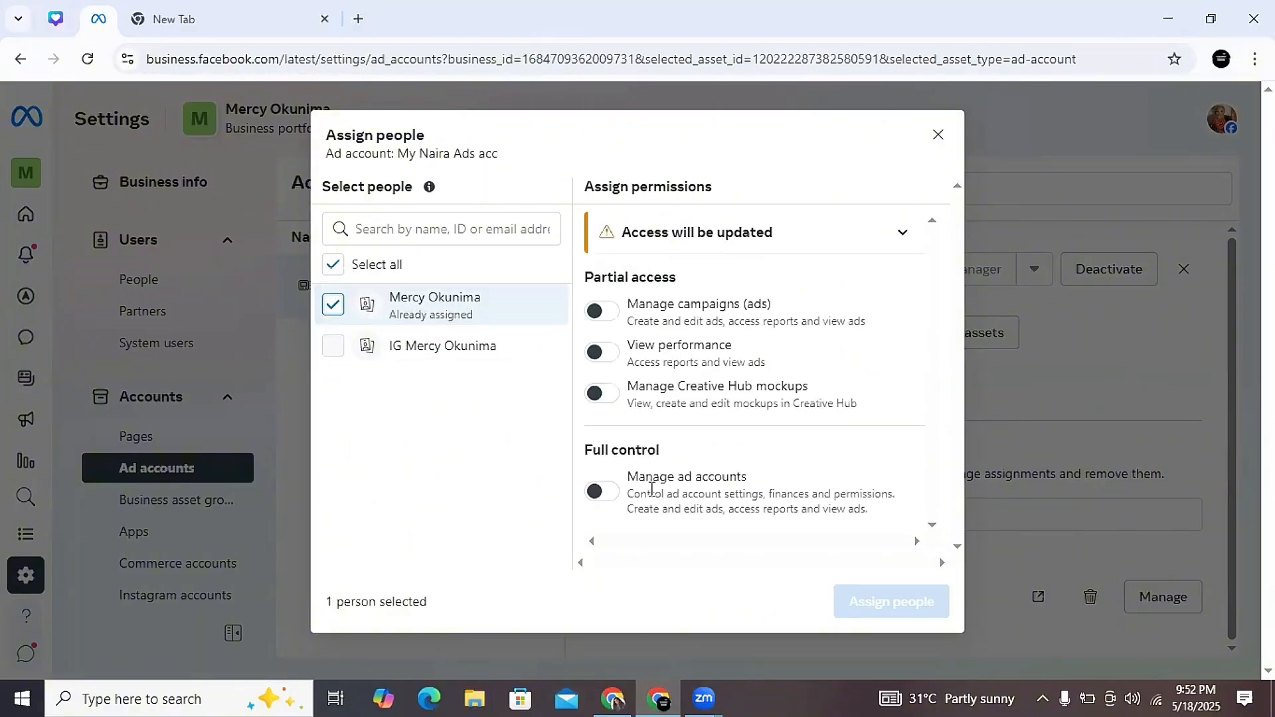
click(615, 493)
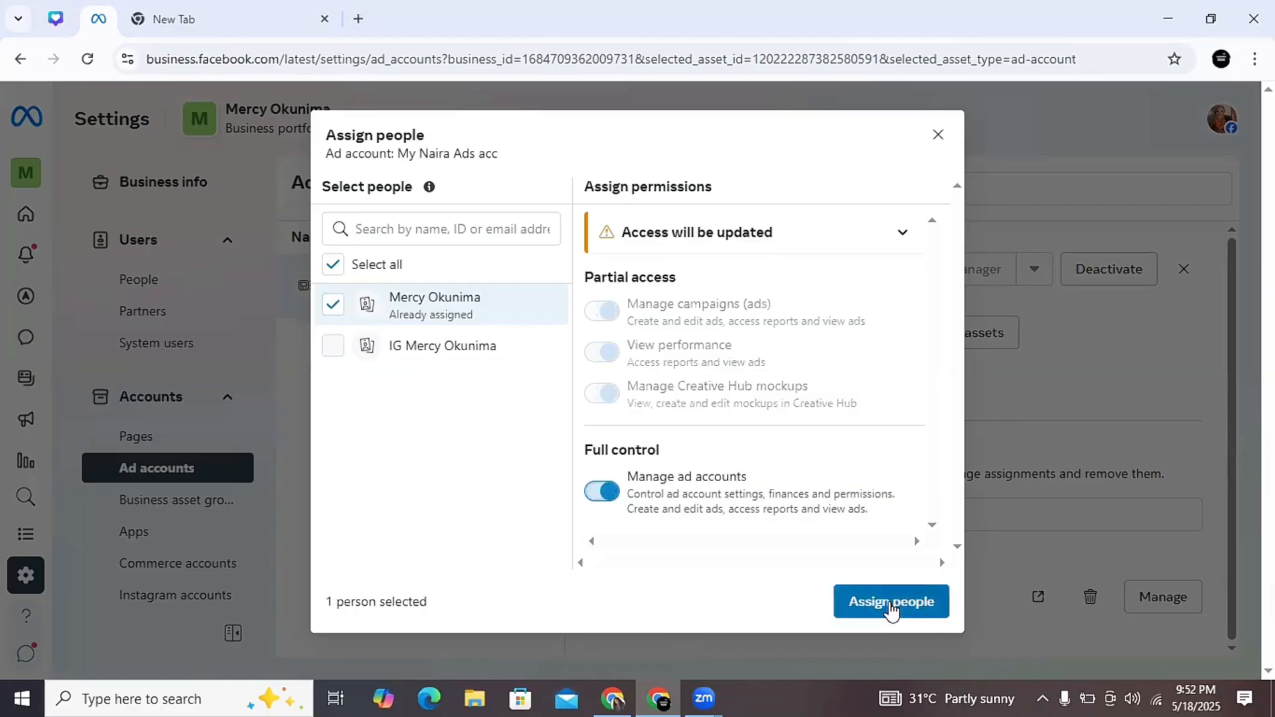
click(888, 601)
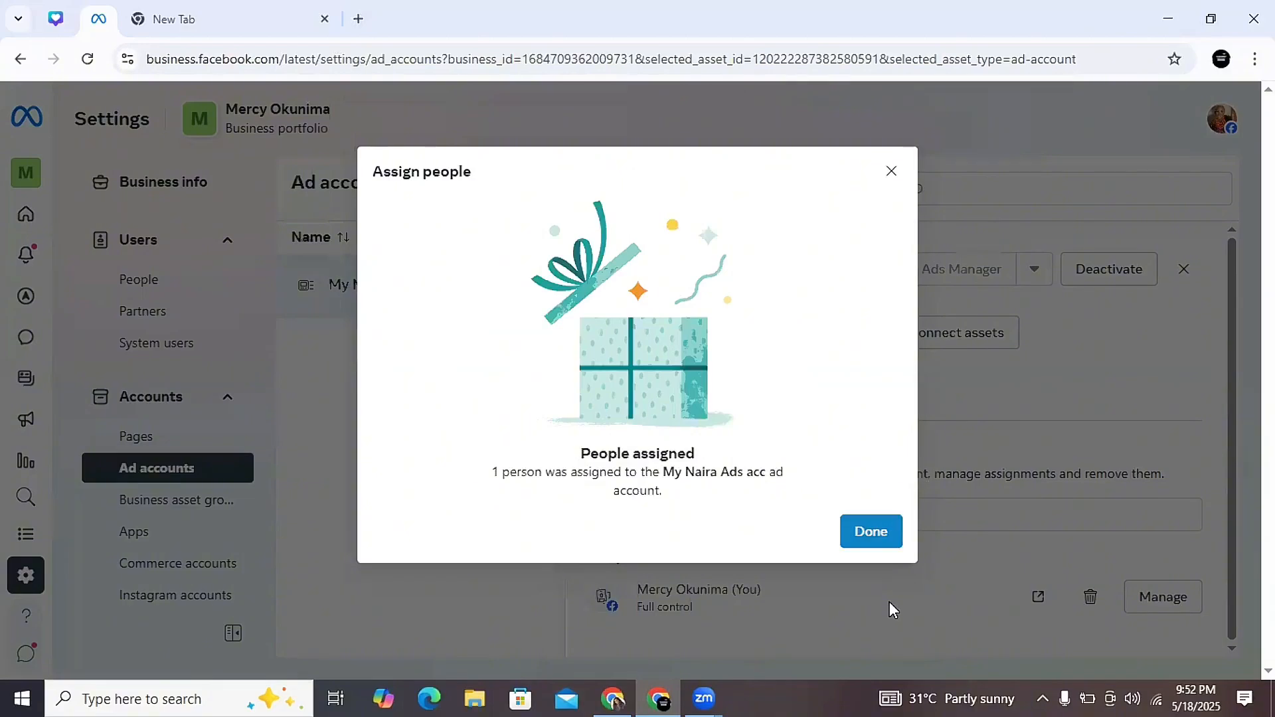
click(858, 536)
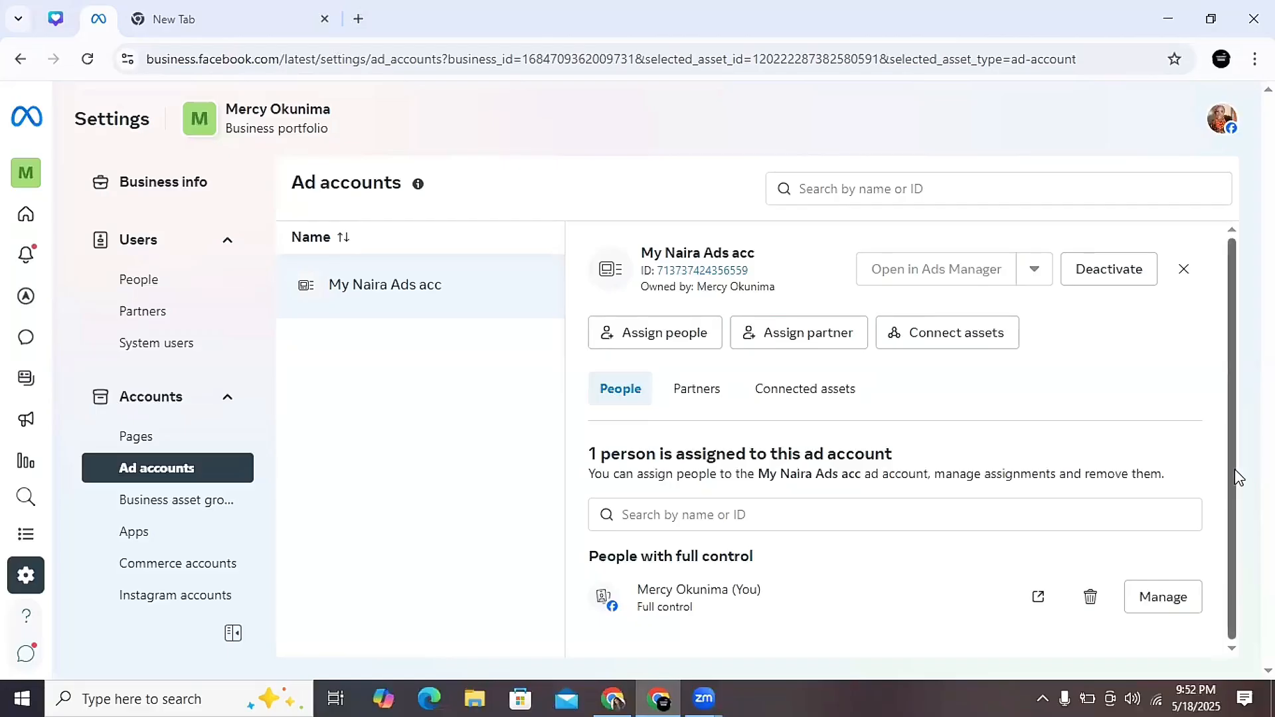
drag(1233, 469, 1231, 529)
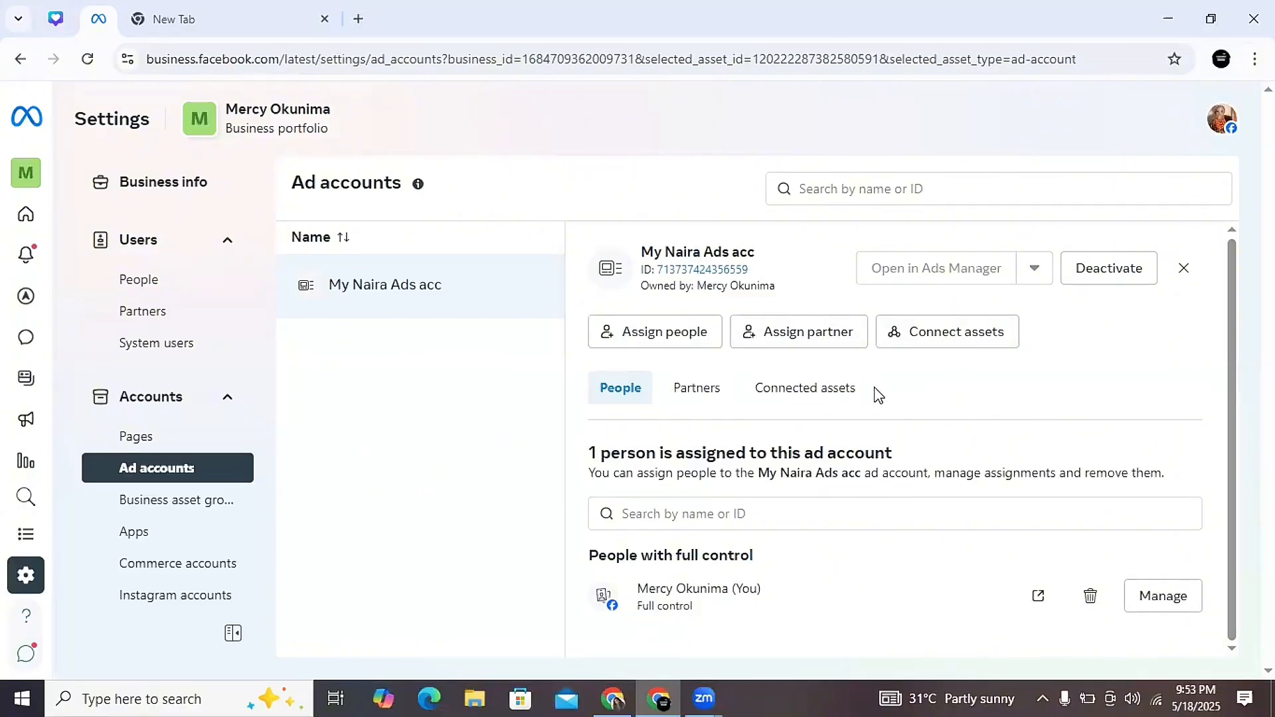
click(890, 332)
click(890, 261)
Connect the My Naira Ads acc ad account to the portfolio's Instagram account as a business asset.
click(147, 615)
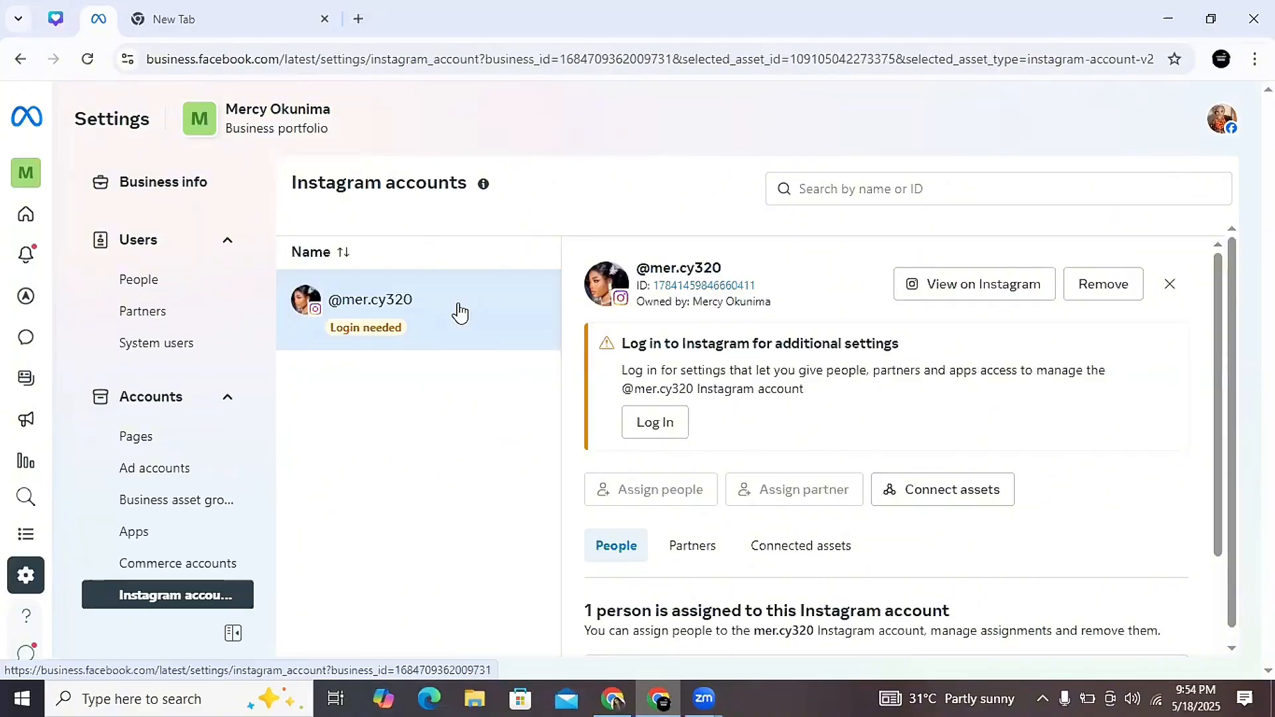
click(928, 492)
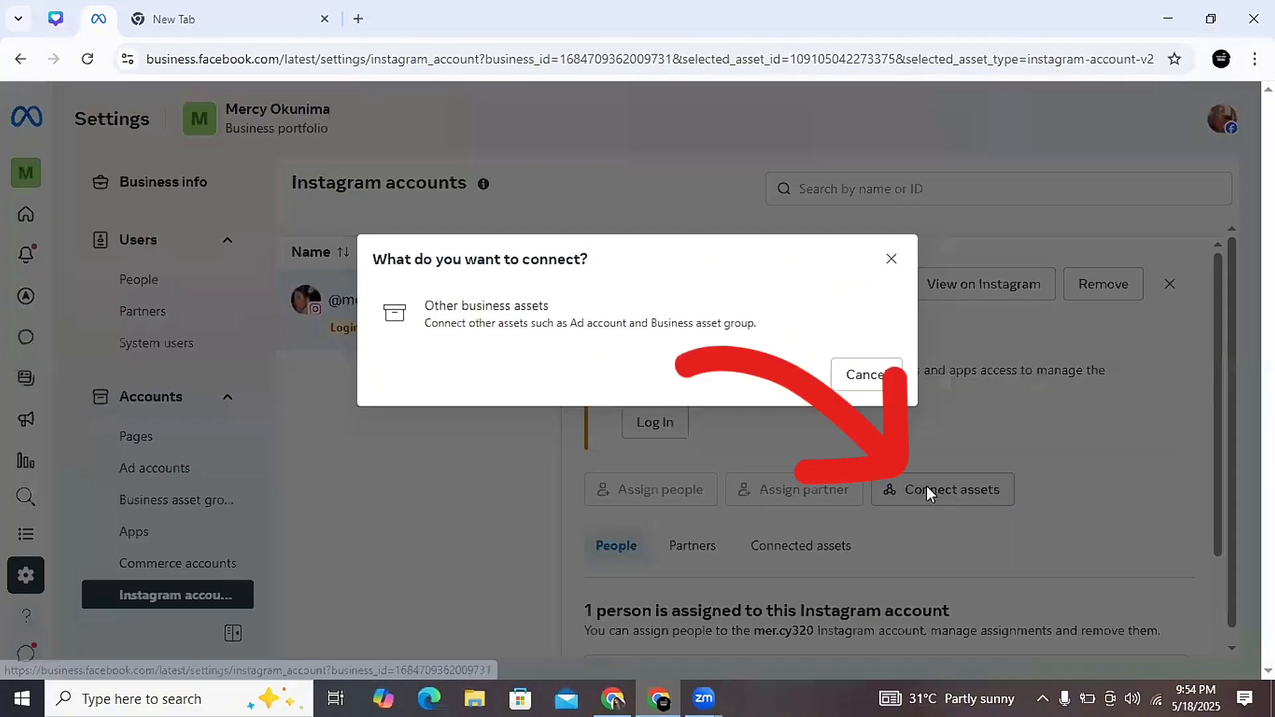
click(517, 321)
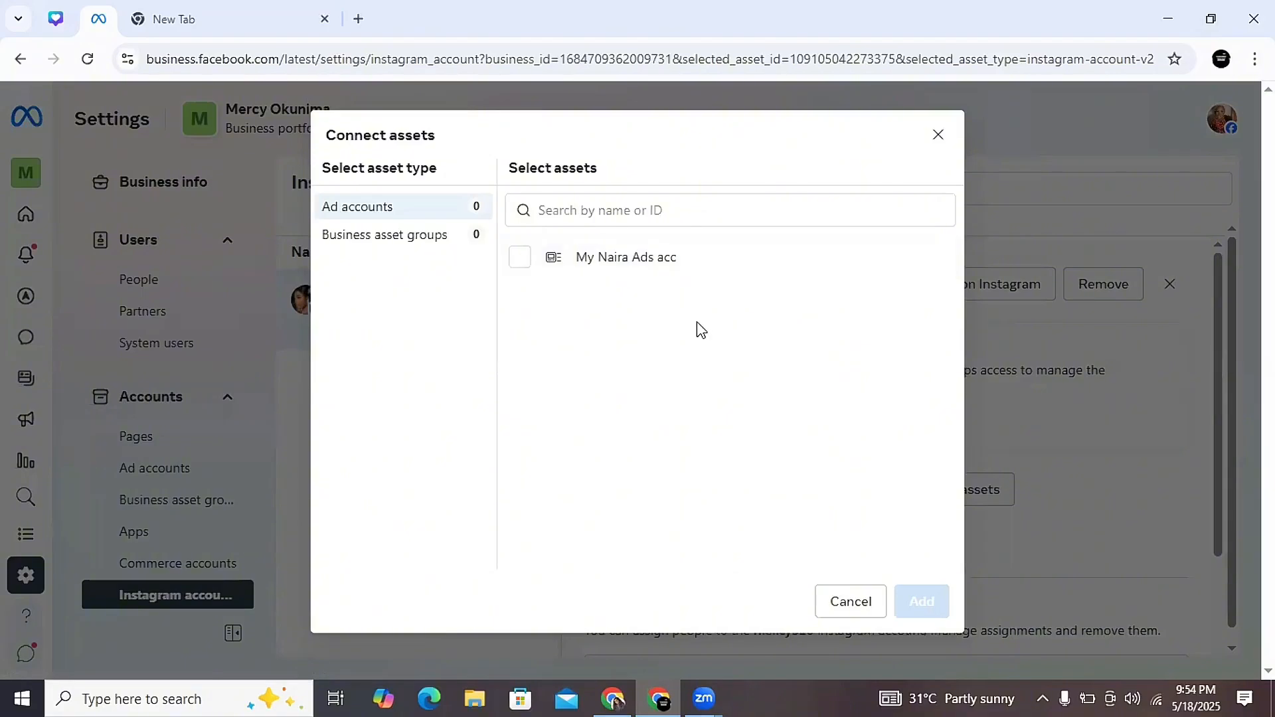
click(520, 259)
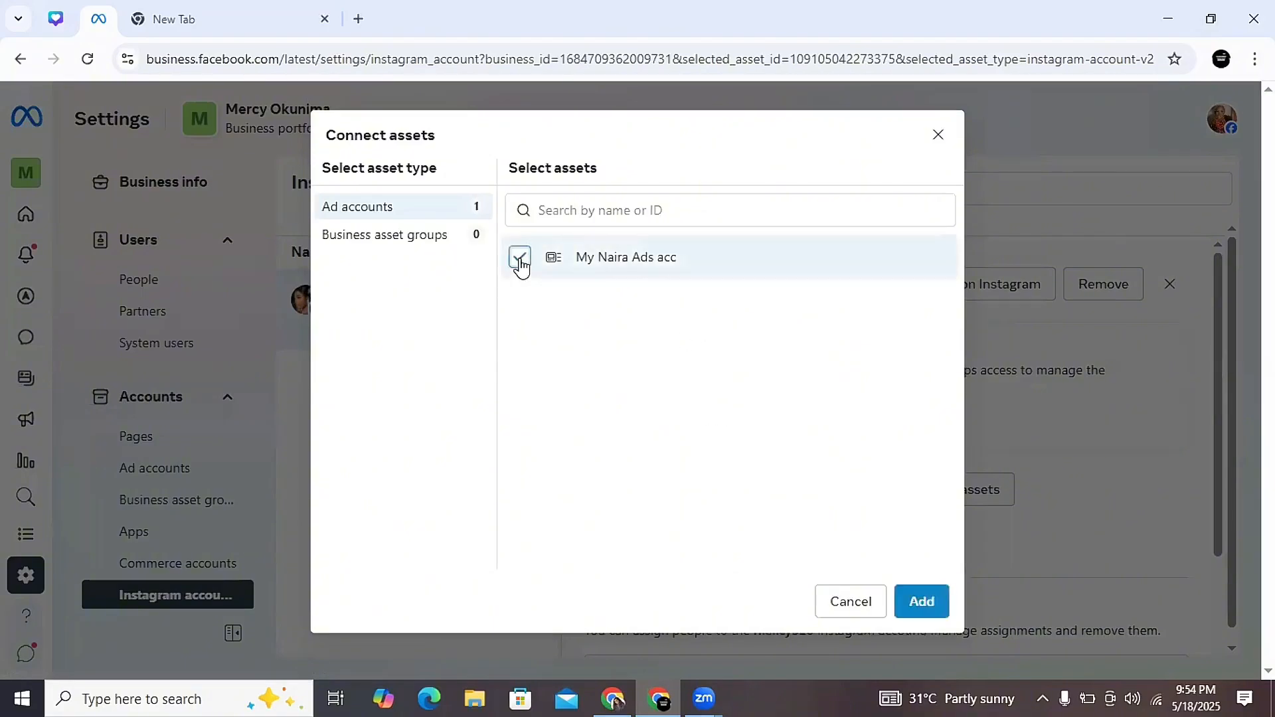
click(917, 601)
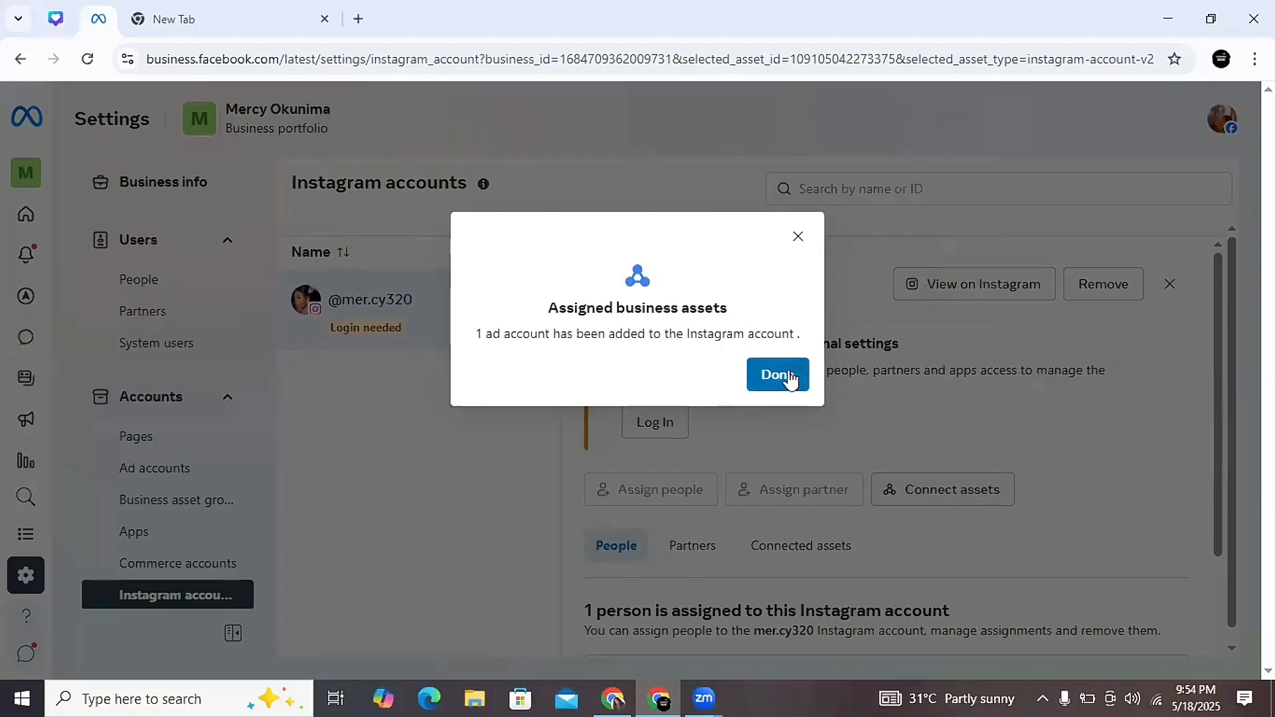
click(758, 377)
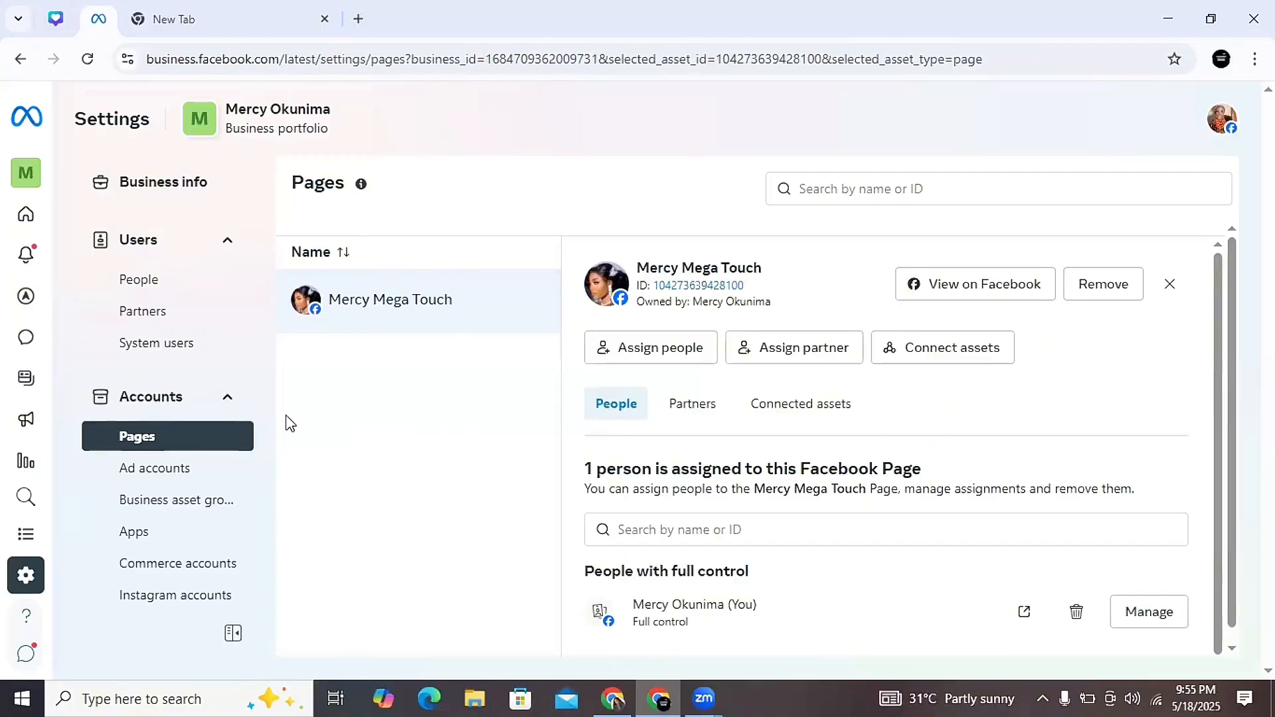
Open the list of people who have access to the business portfolio.
click(180, 289)
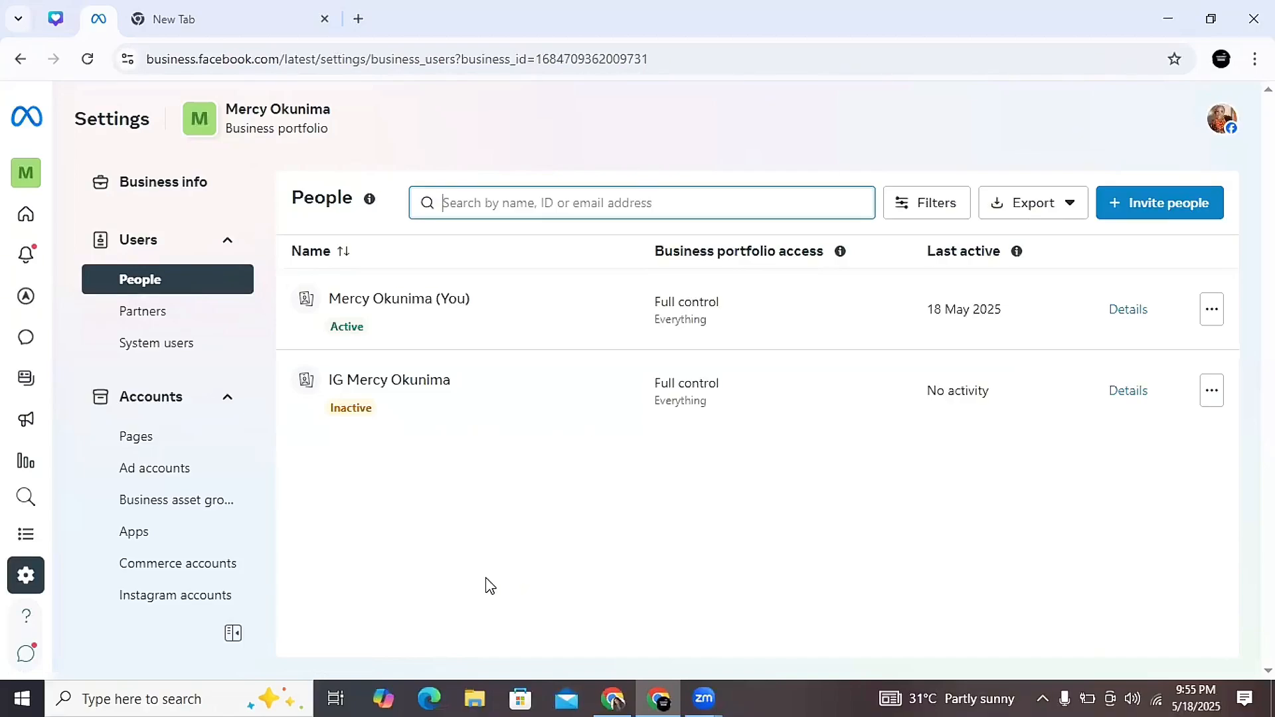
Find Facebook through a Google search for facebook login, and open the Mercy Mega Touch Page from its home feed.
click(229, 18)
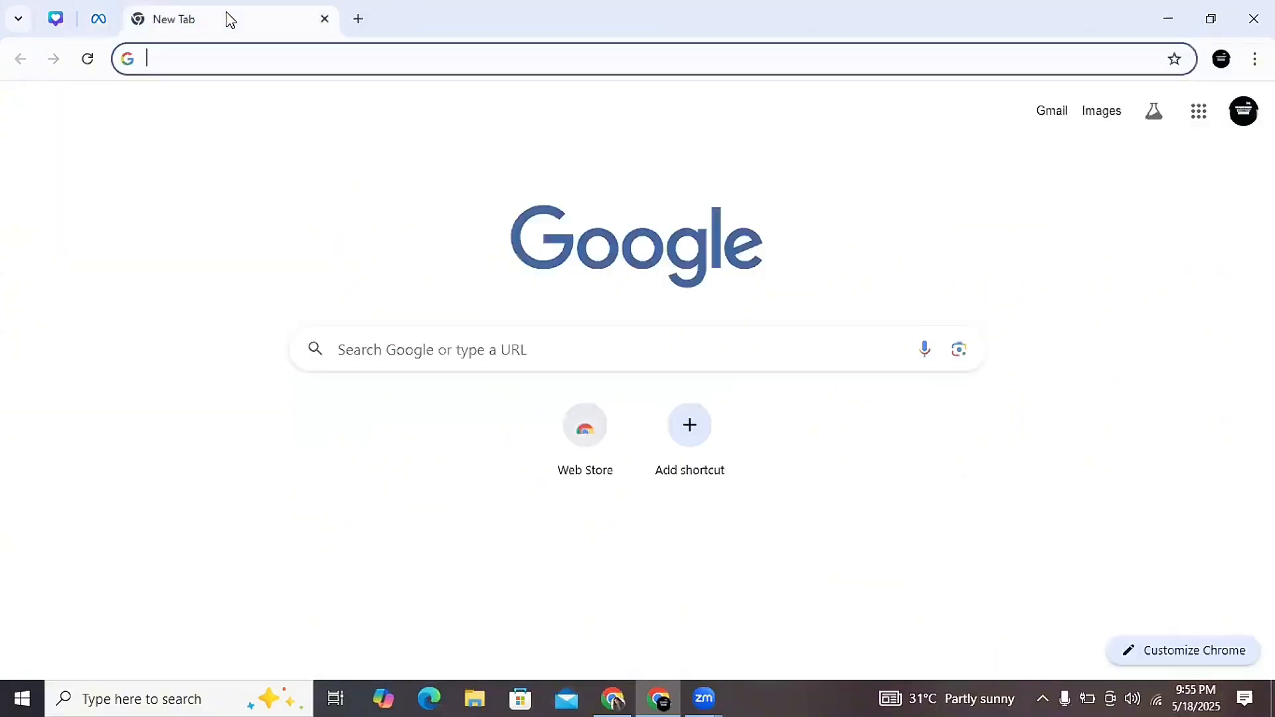
click(460, 342)
click(409, 392)
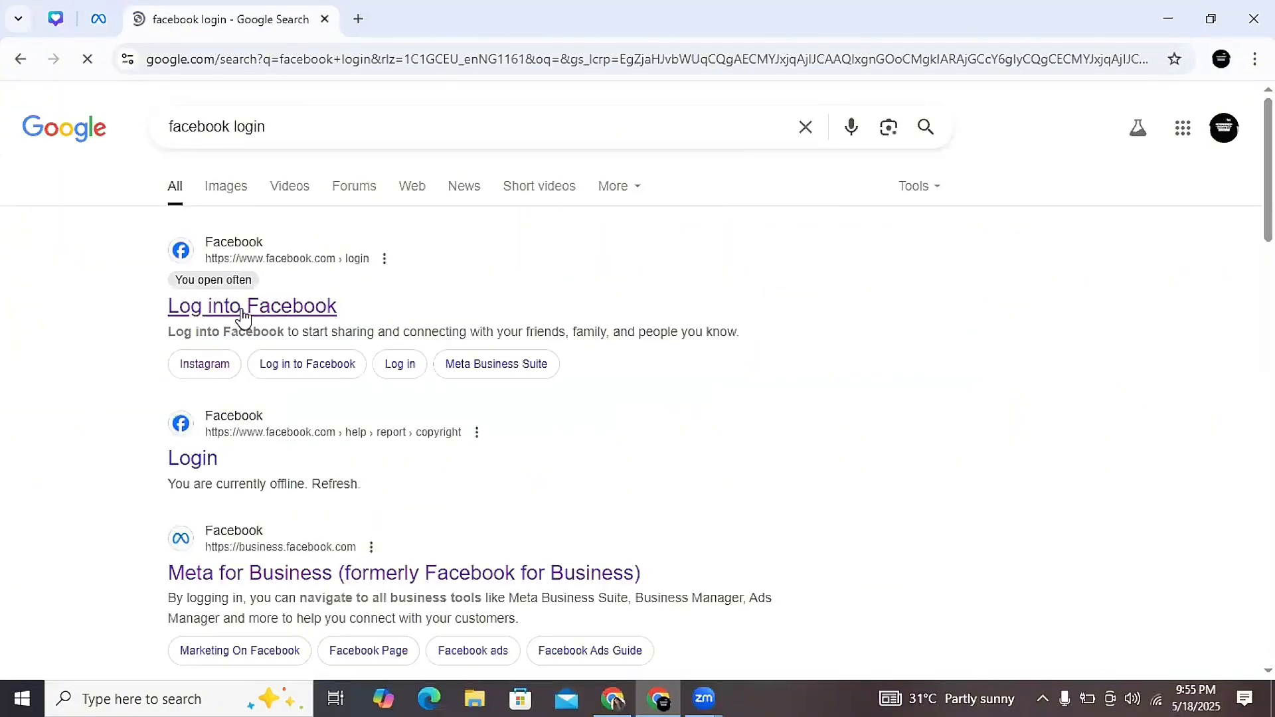
click(242, 308)
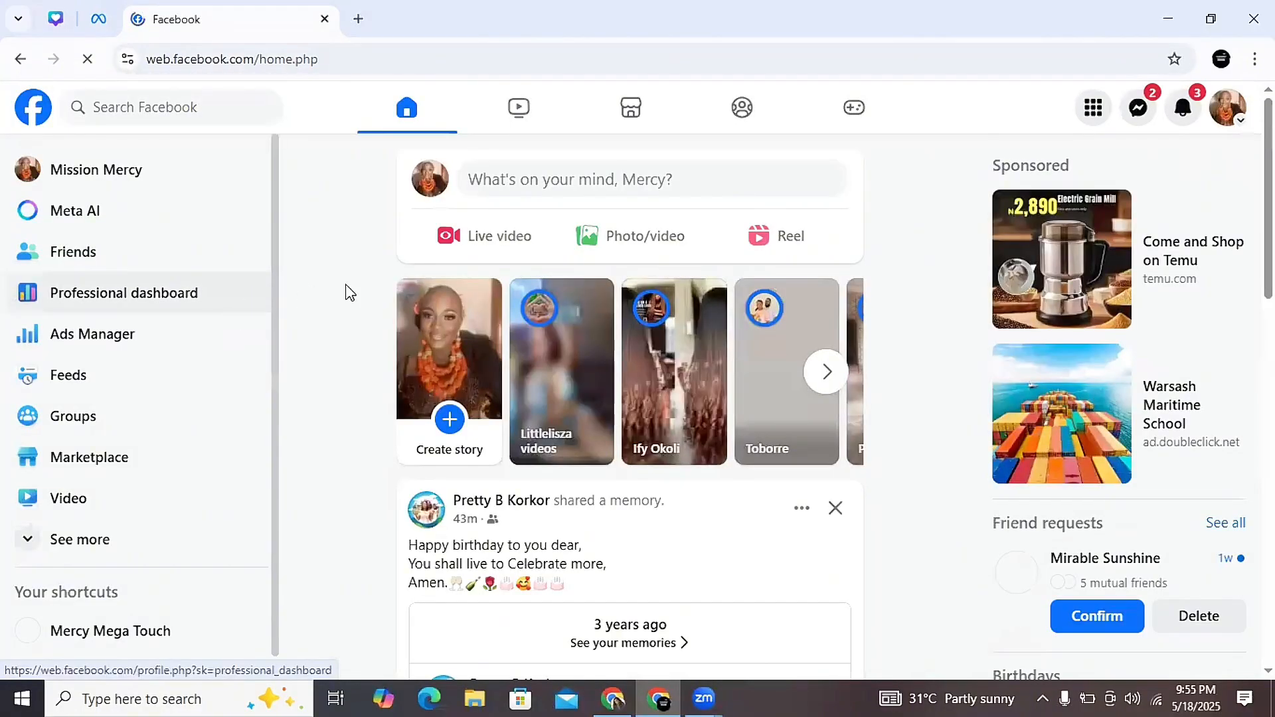
click(140, 637)
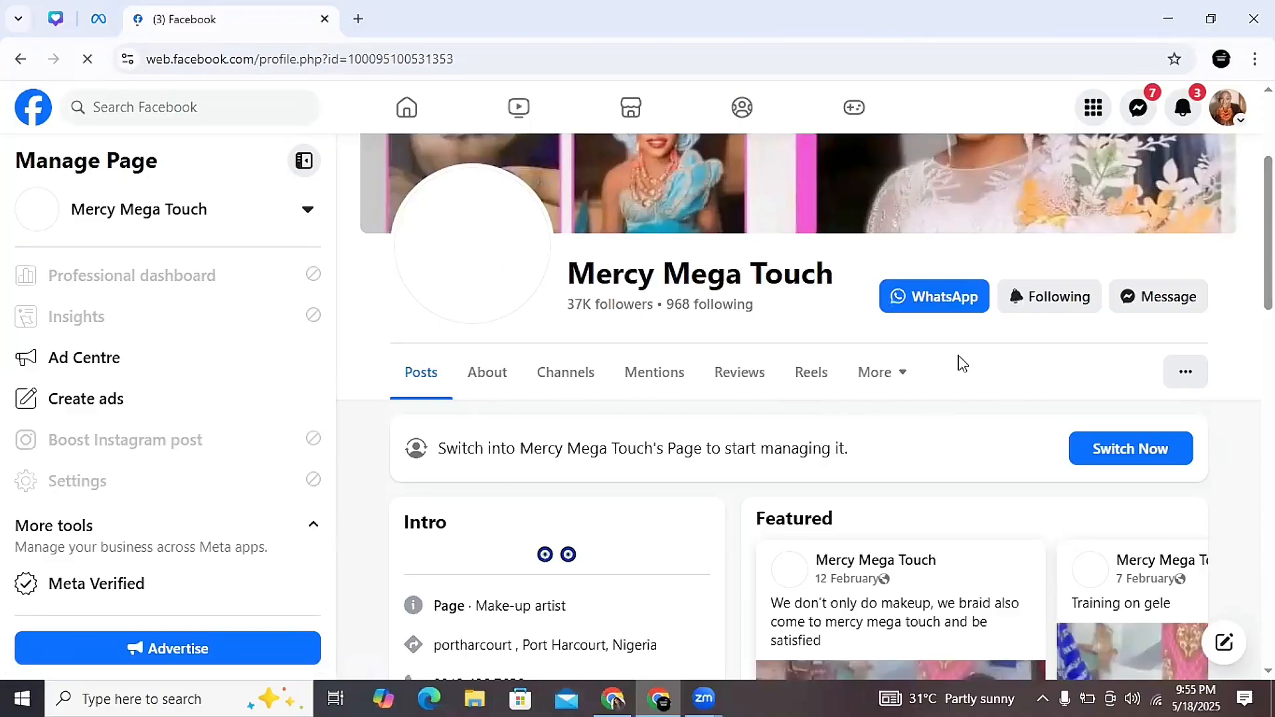
Look over the Mercy Mega Touch Page's intro, featured content, photos and posts.
scroll(1235, 404, down, 10)
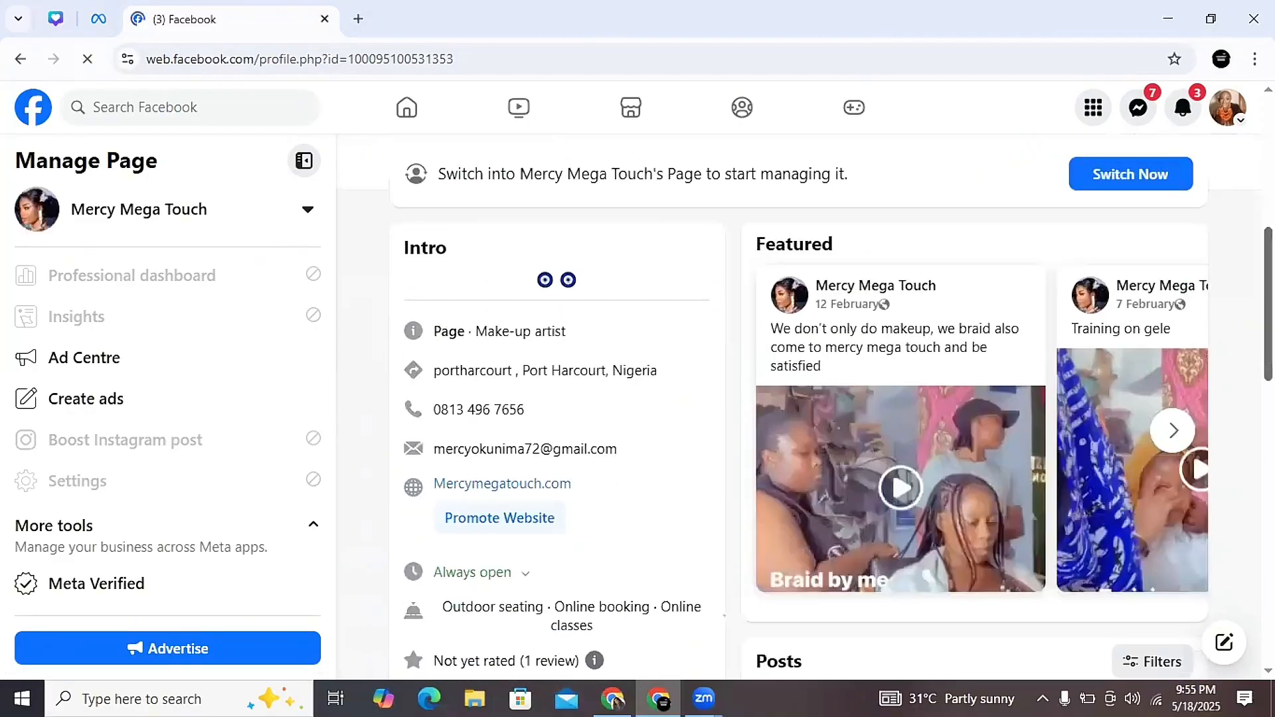
scroll(1234, 404, down, 9)
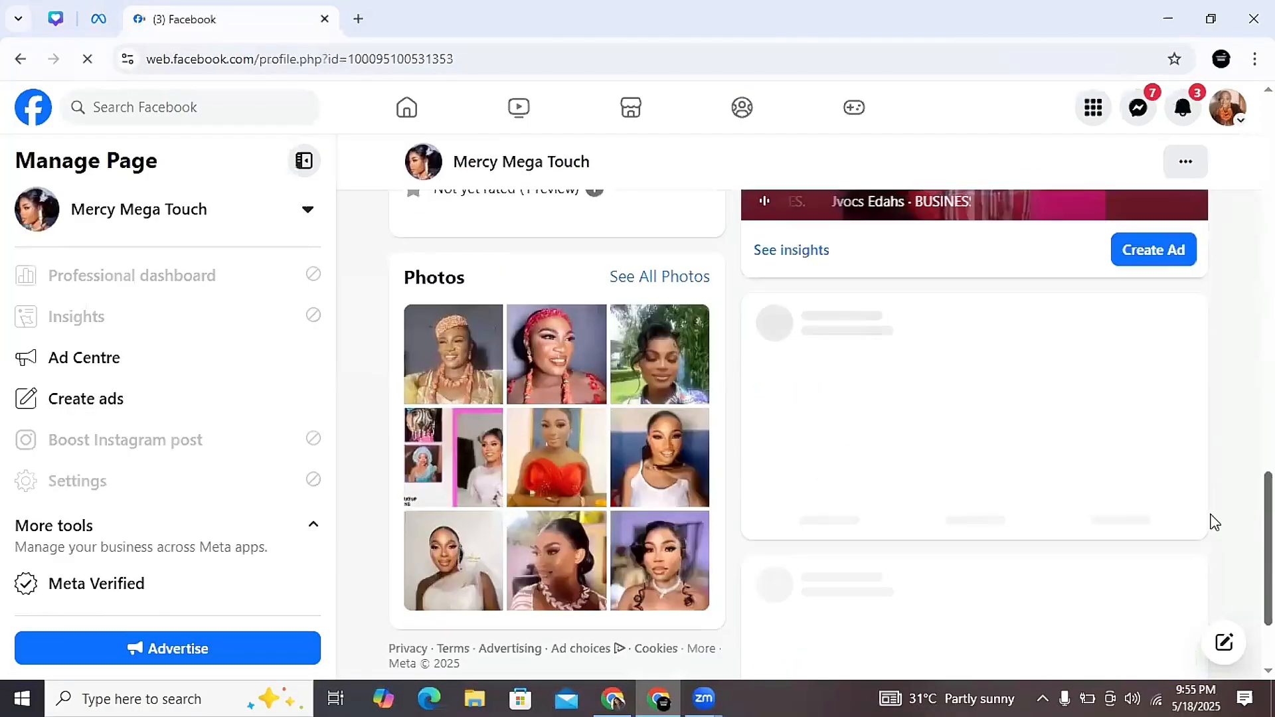
scroll(1219, 485, up, 2)
scroll(1223, 438, up, 6)
scroll(1229, 398, down, 7)
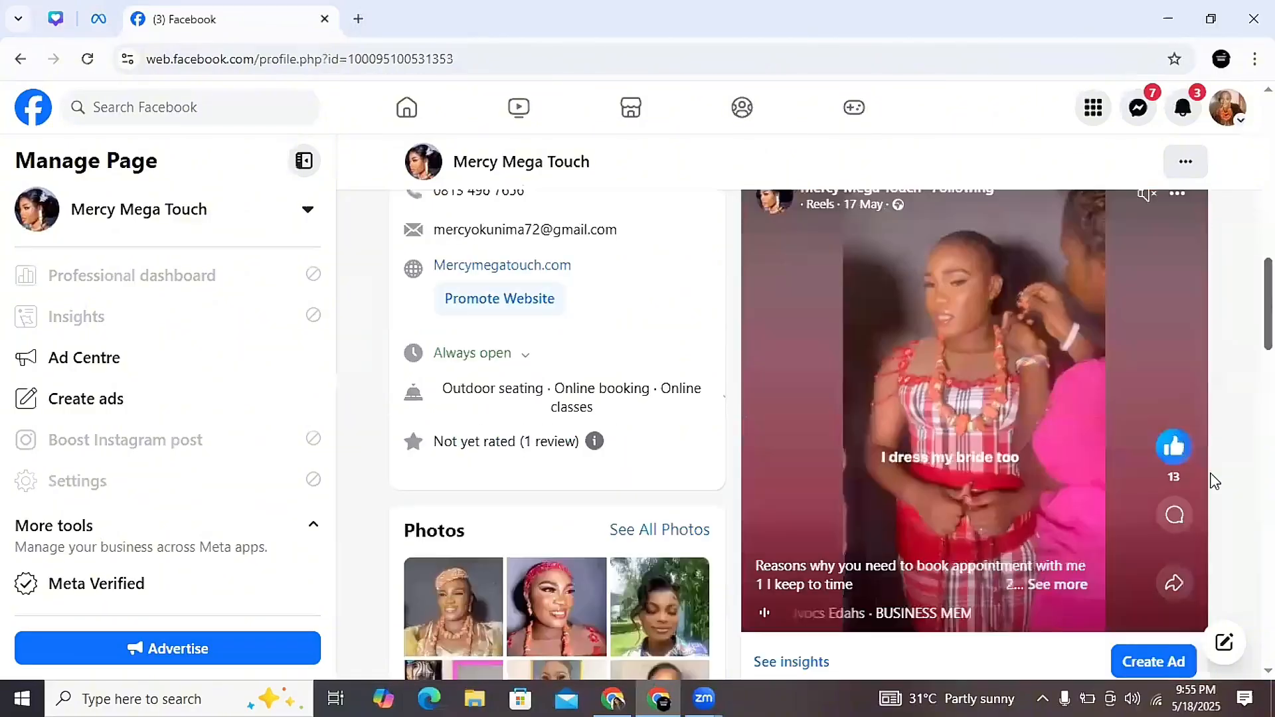
scroll(1227, 460, up, 3)
scroll(1228, 461, down, 1)
scroll(1227, 460, up, 10)
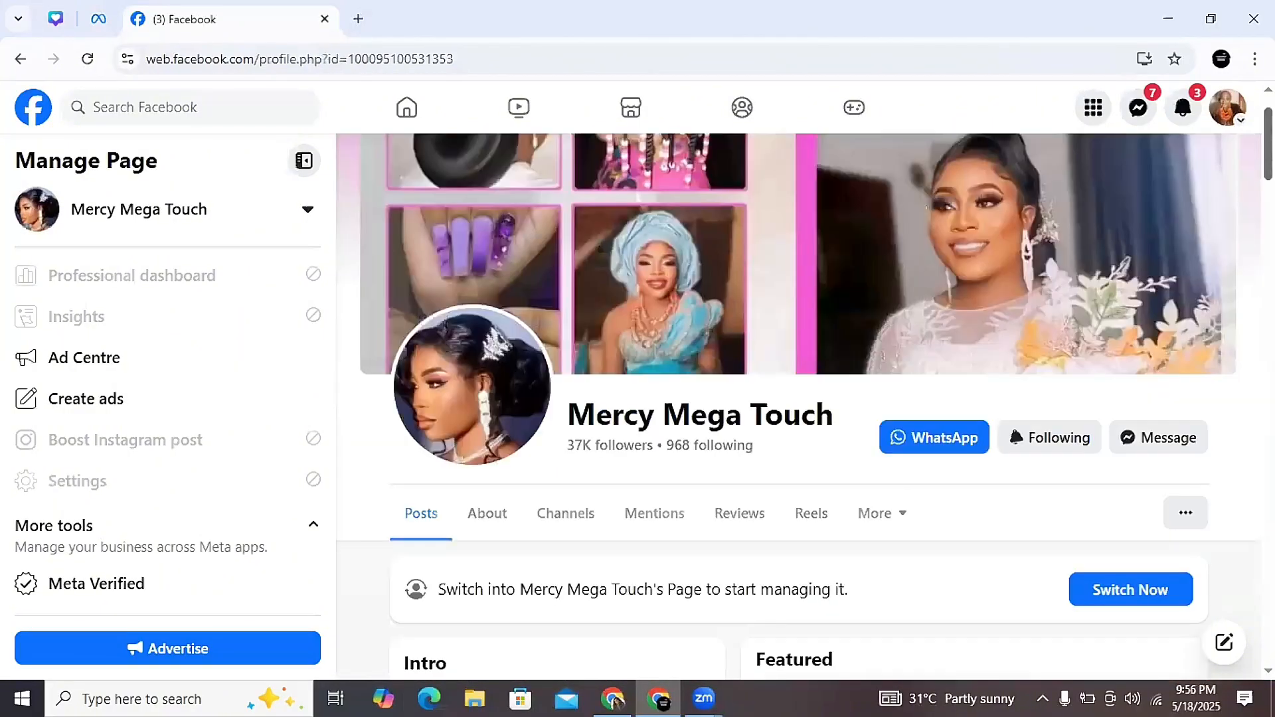
scroll(1227, 460, down, 6)
scroll(1228, 460, up, 5)
scroll(1228, 461, down, 1)
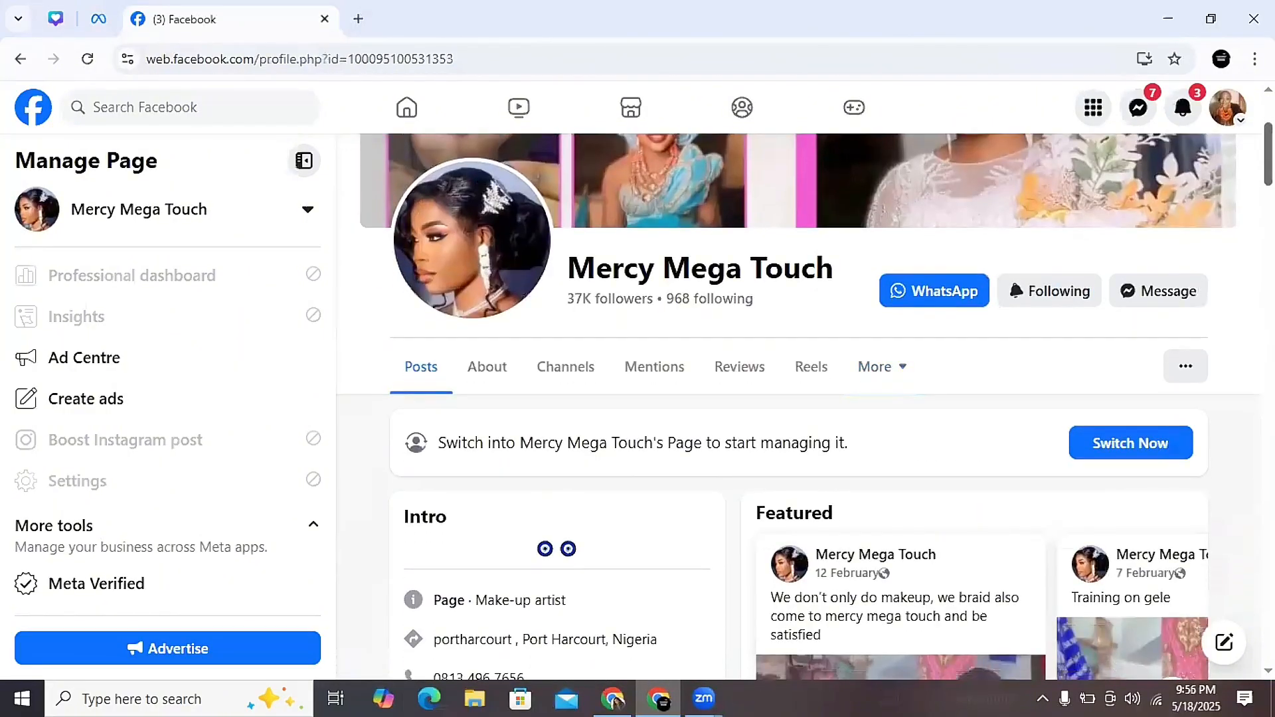
Switch into the Mercy Mega Touch Page and start creating an ad in Ad Centre.
click(1114, 447)
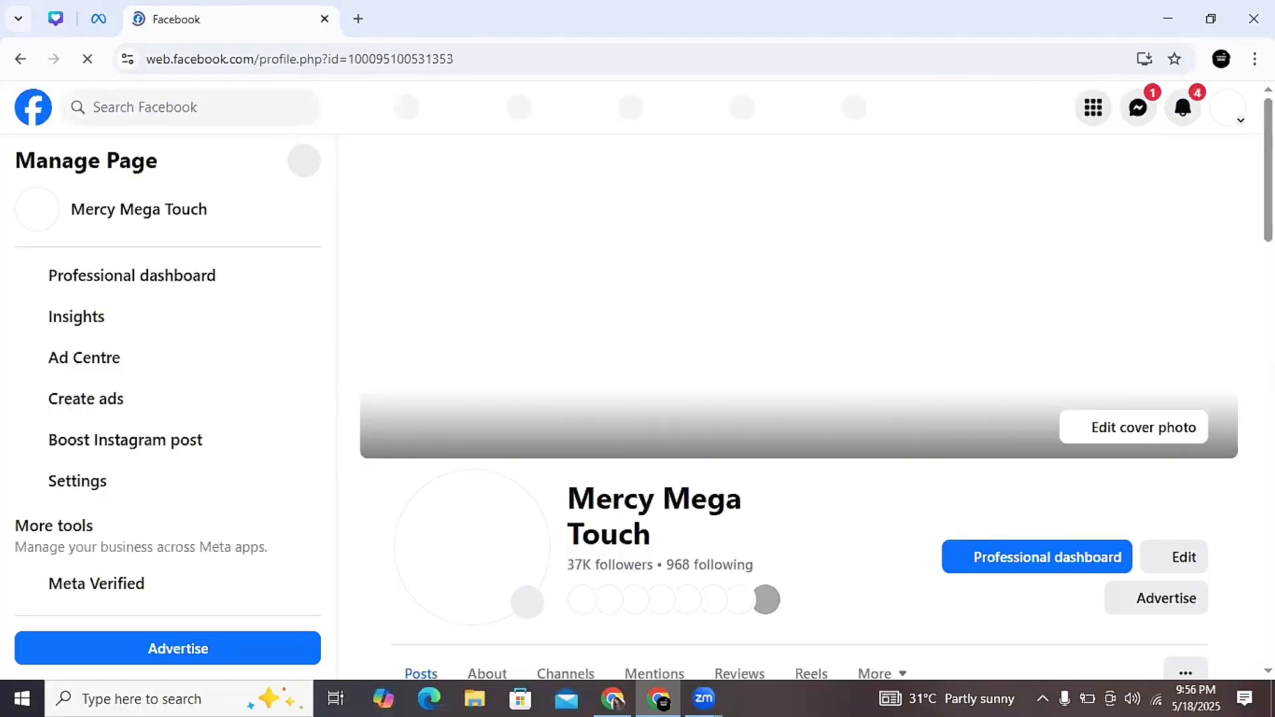
scroll(1099, 527, down, 5)
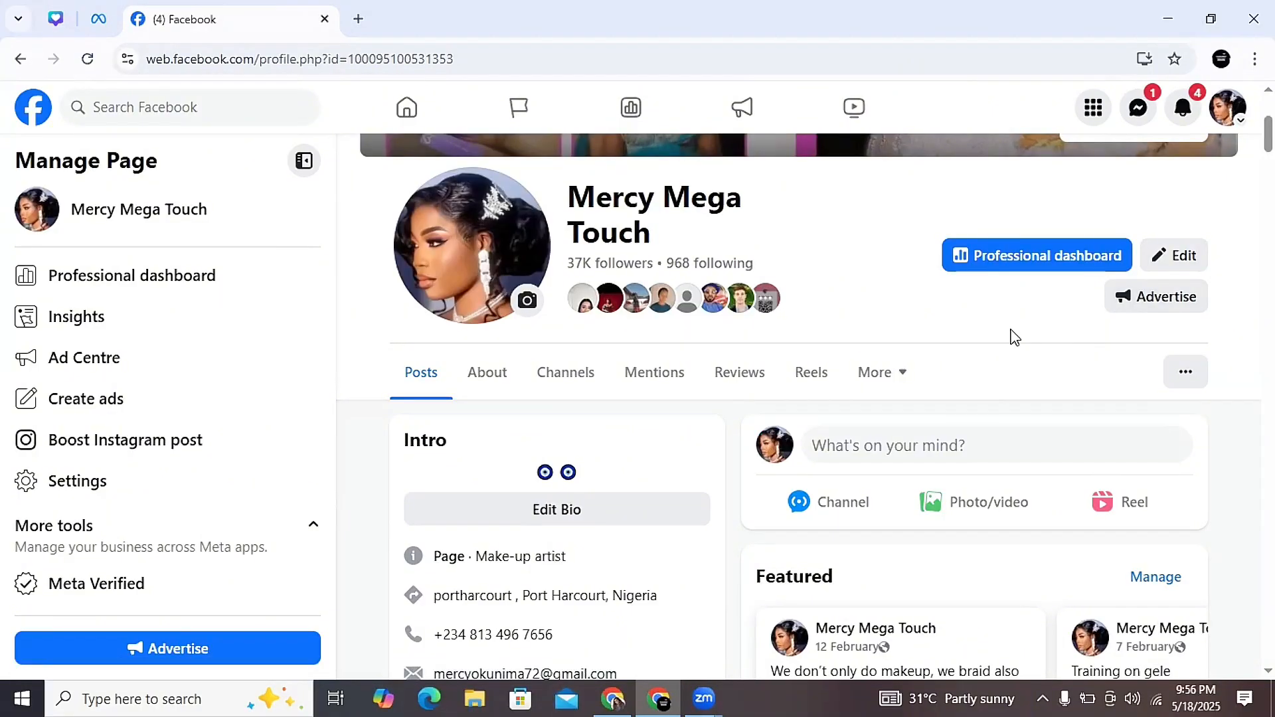
click(1155, 300)
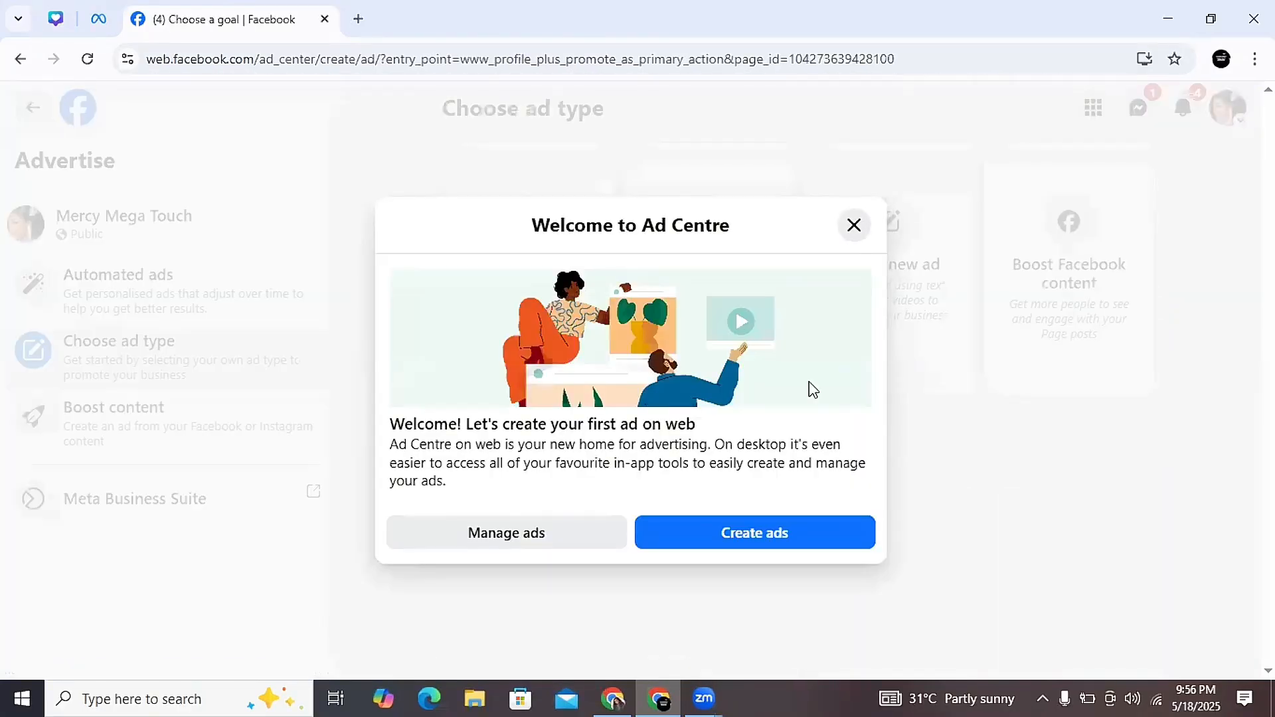
click(744, 538)
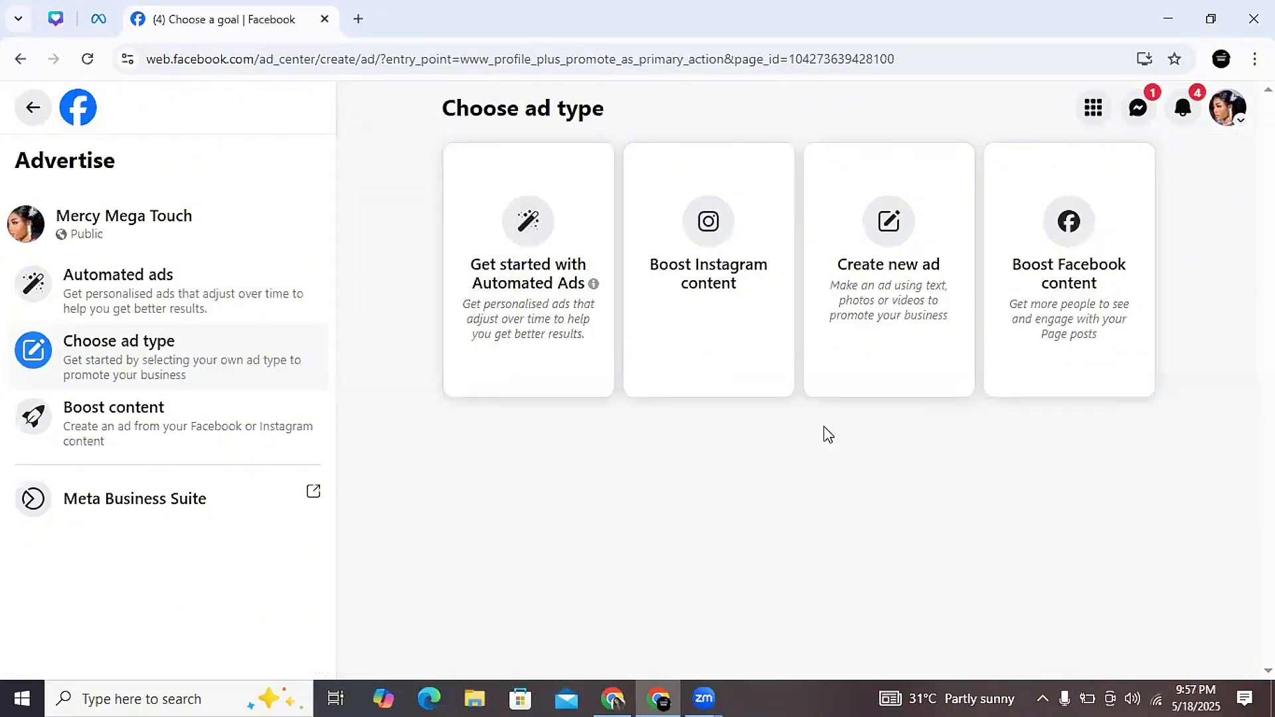
Choose to boost existing content and select the Facebook reel published on 12 May for the boost.
click(686, 308)
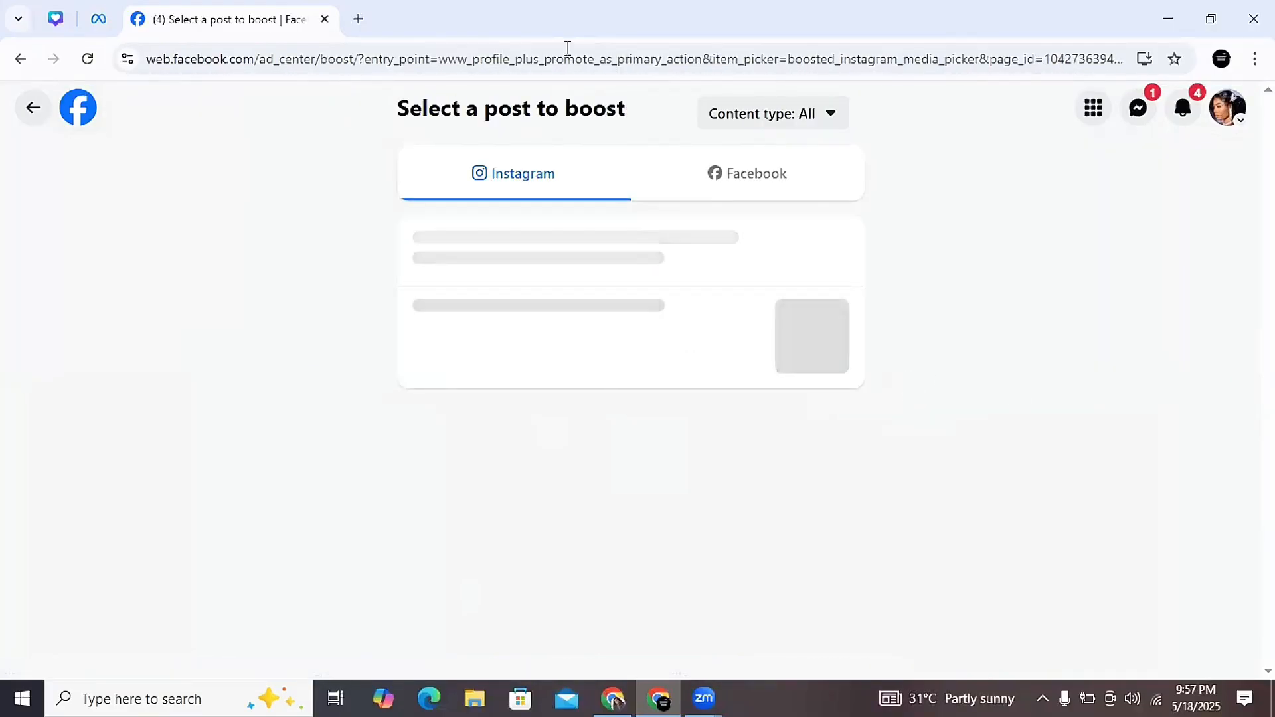
click(724, 195)
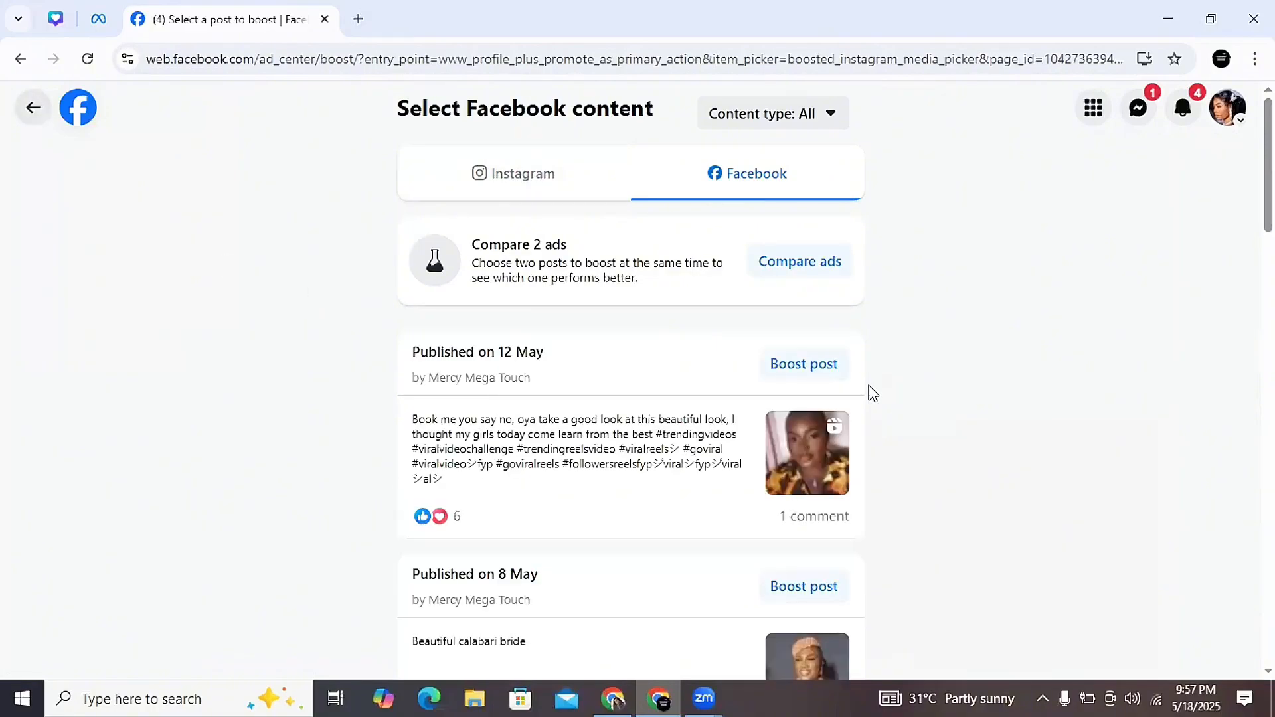
click(792, 370)
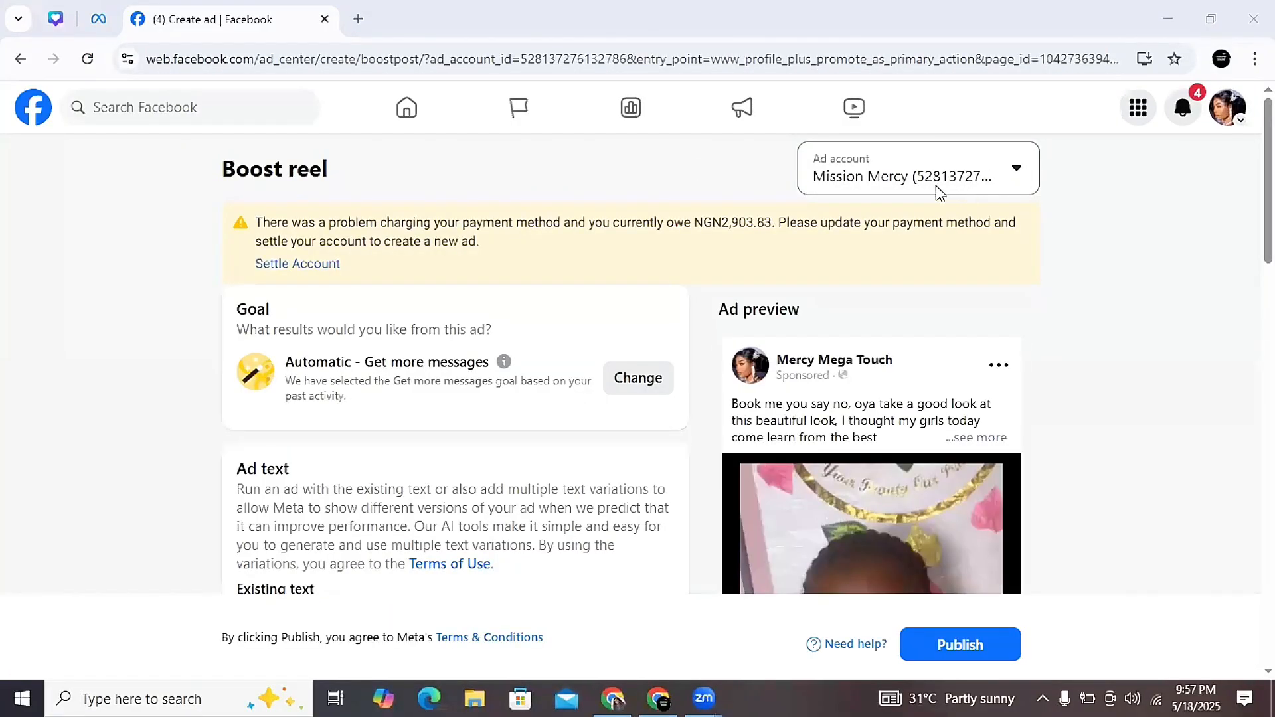
Set the reel boost's ad account to My Naira Ads acc, accepting the page reload.
click(953, 180)
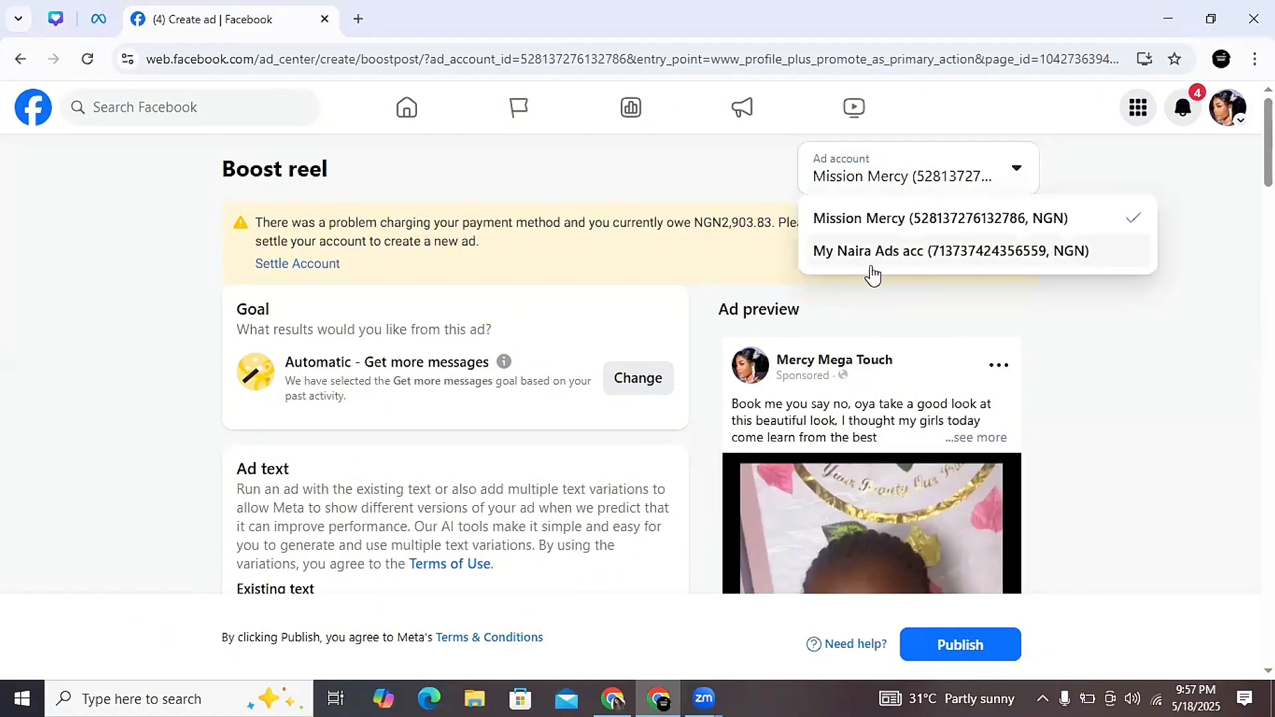
click(909, 253)
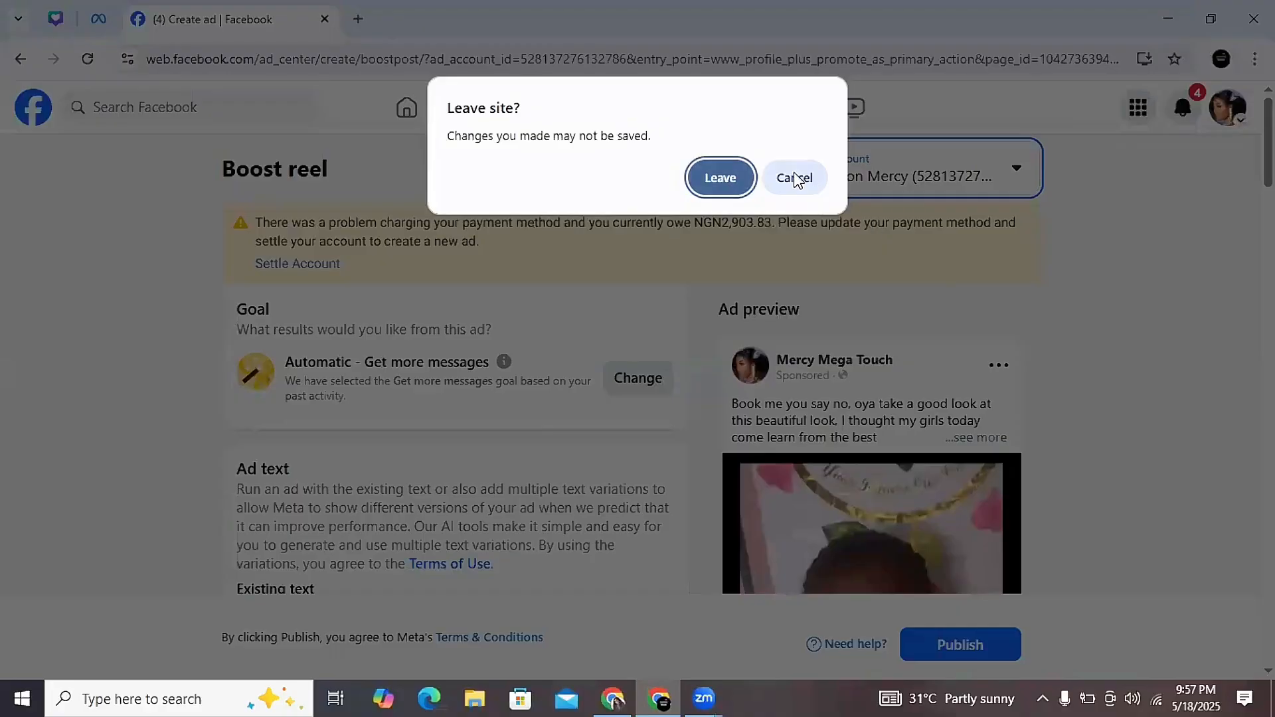
click(714, 178)
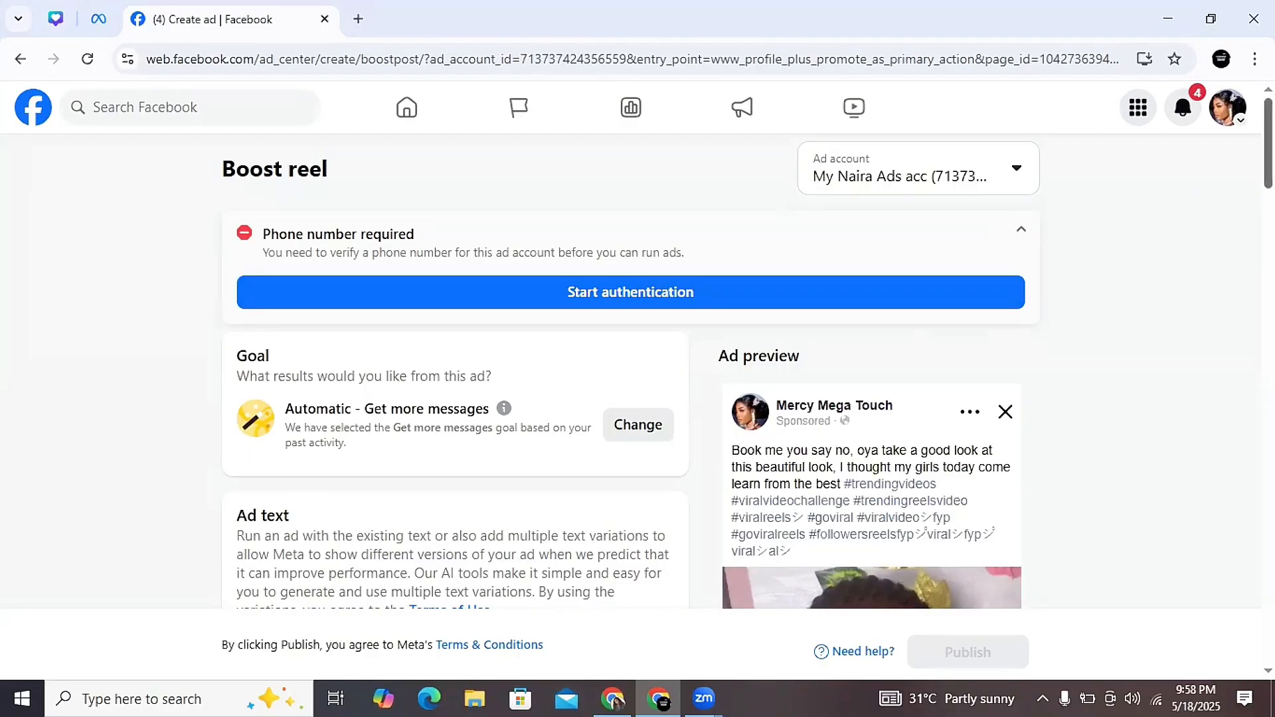
Review the reel boost's messaging apps, daily budget, placements and payment summary, and check its ad account selection.
scroll(638, 372, down, 15)
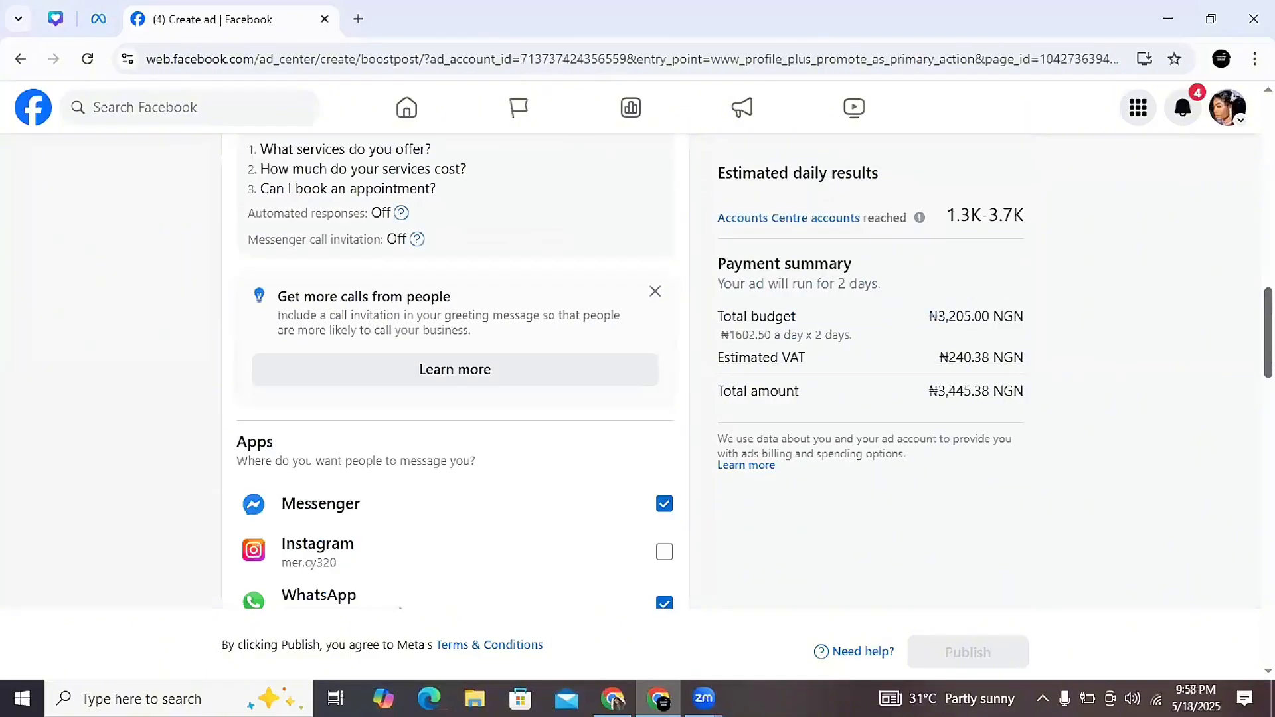
scroll(638, 372, down, 15)
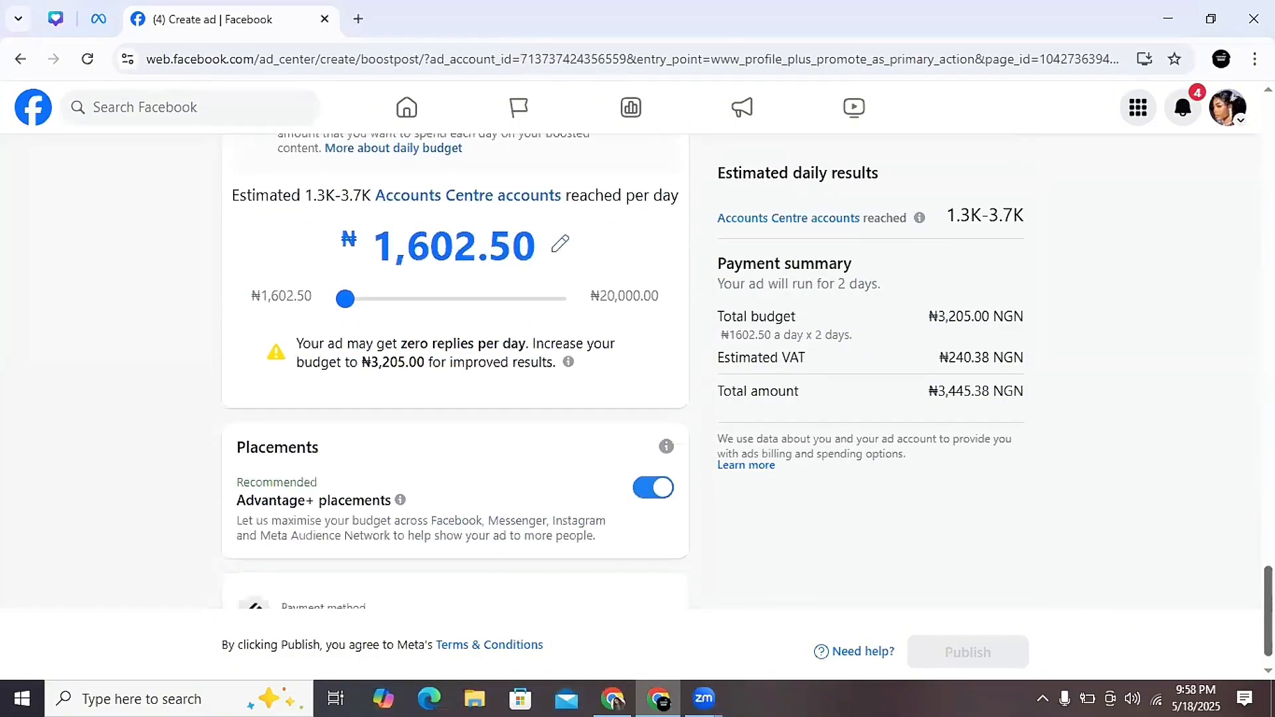
scroll(1237, 612, up, 10)
scroll(1237, 612, down, 10)
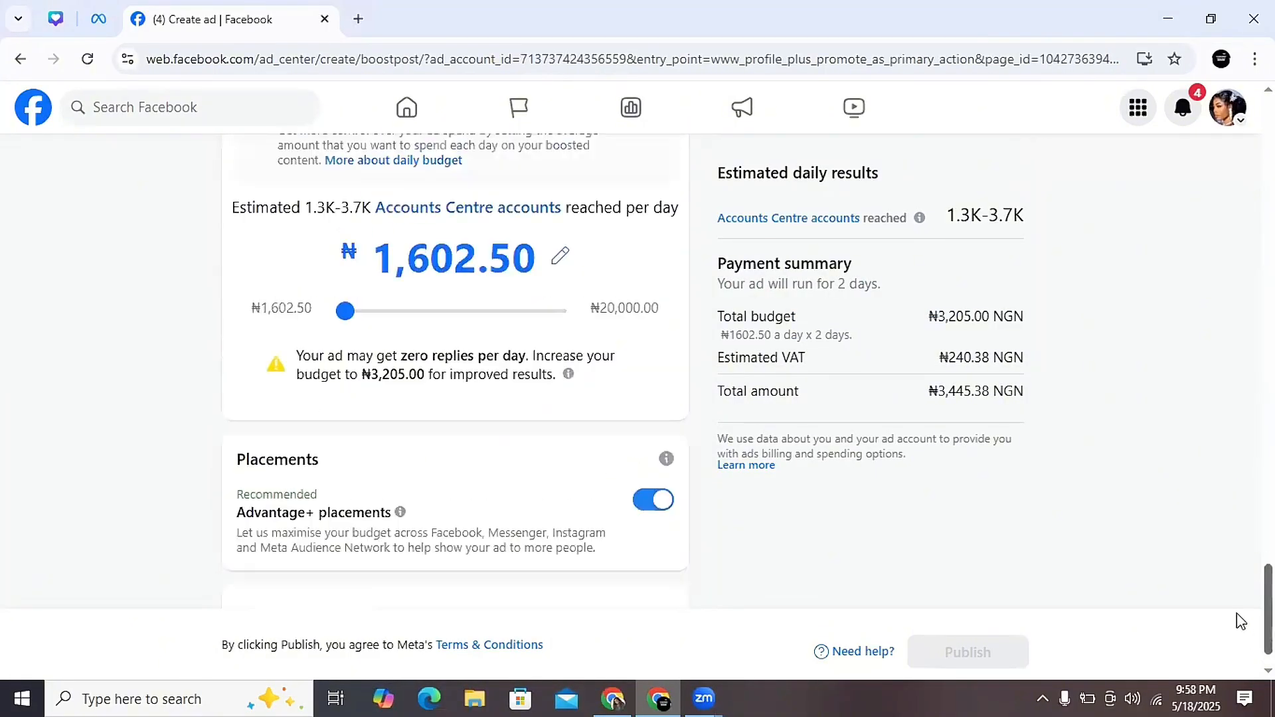
scroll(1237, 612, up, 20)
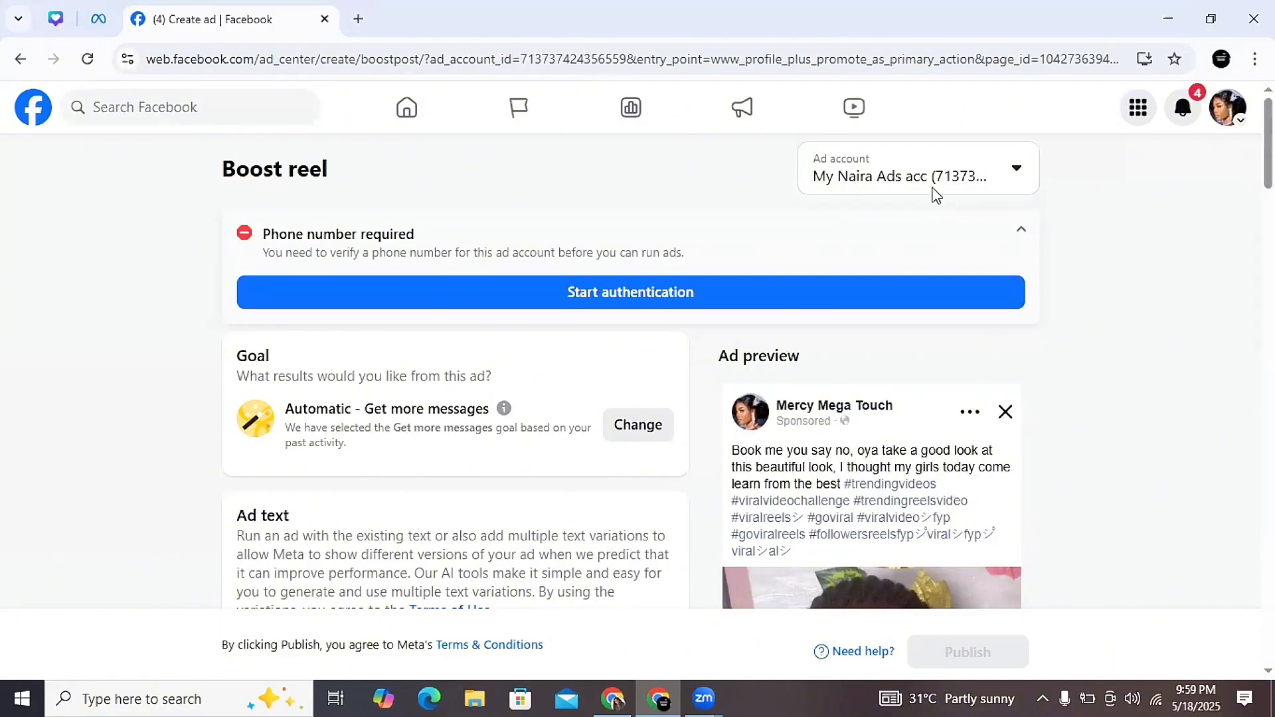
click(895, 180)
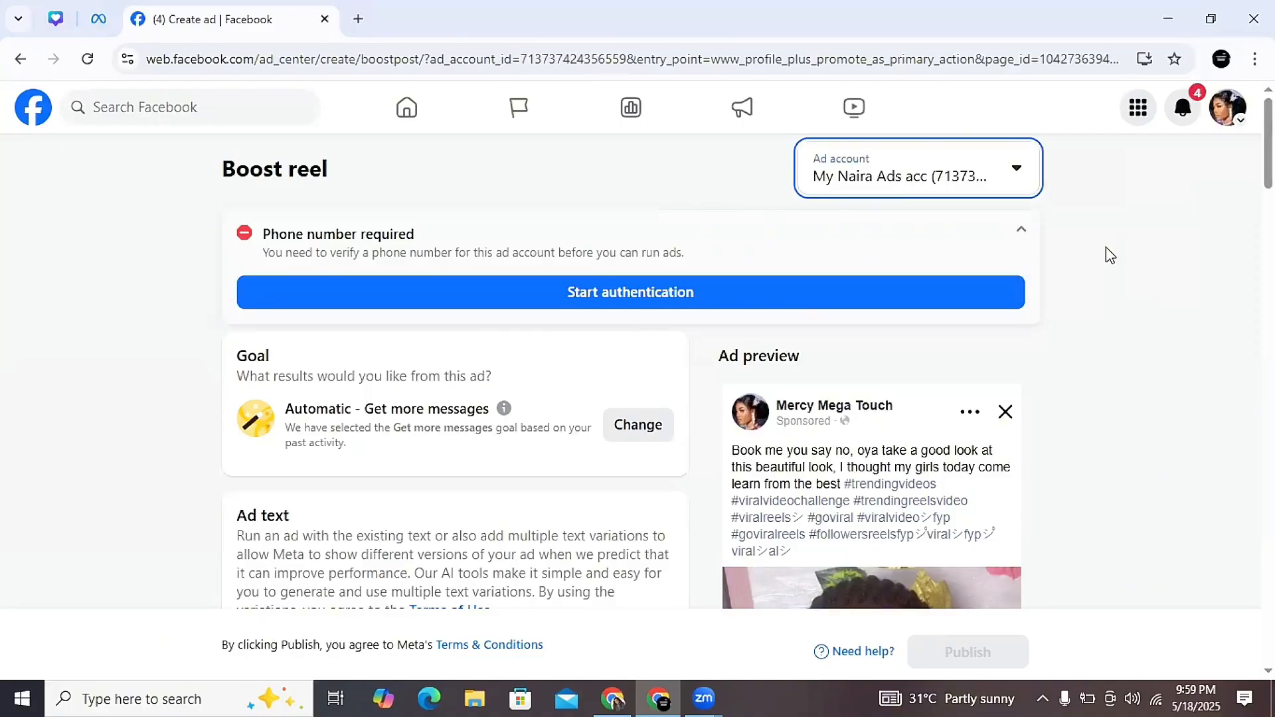